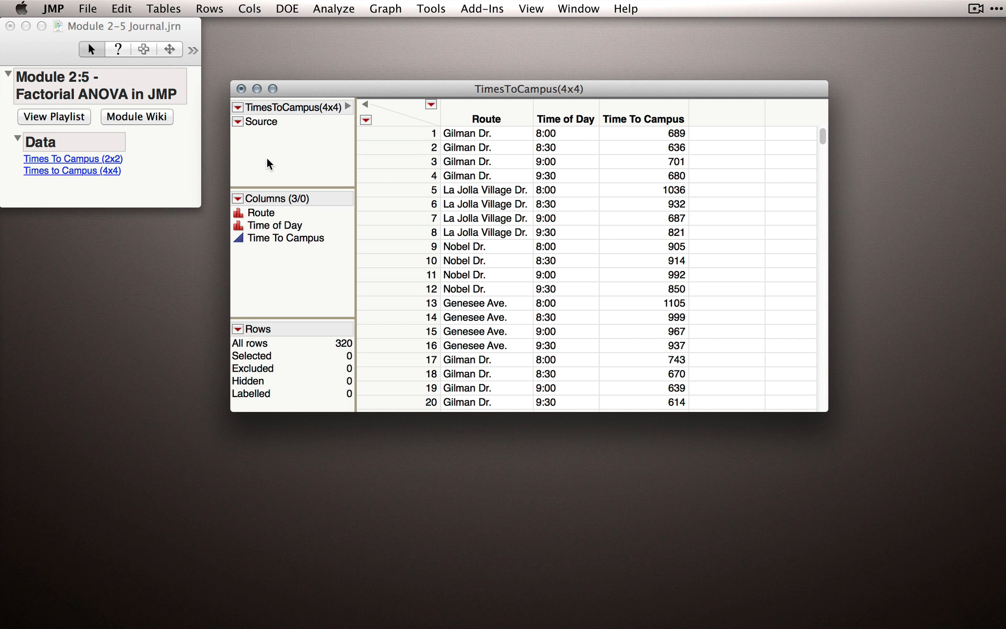
Generate a Distribution report for the Route, Time of Day and Time To Campus columns.
{"action": "left_click", "coordinate": [334, 8]}
{"action": "left_click", "coordinate": [341, 27]}
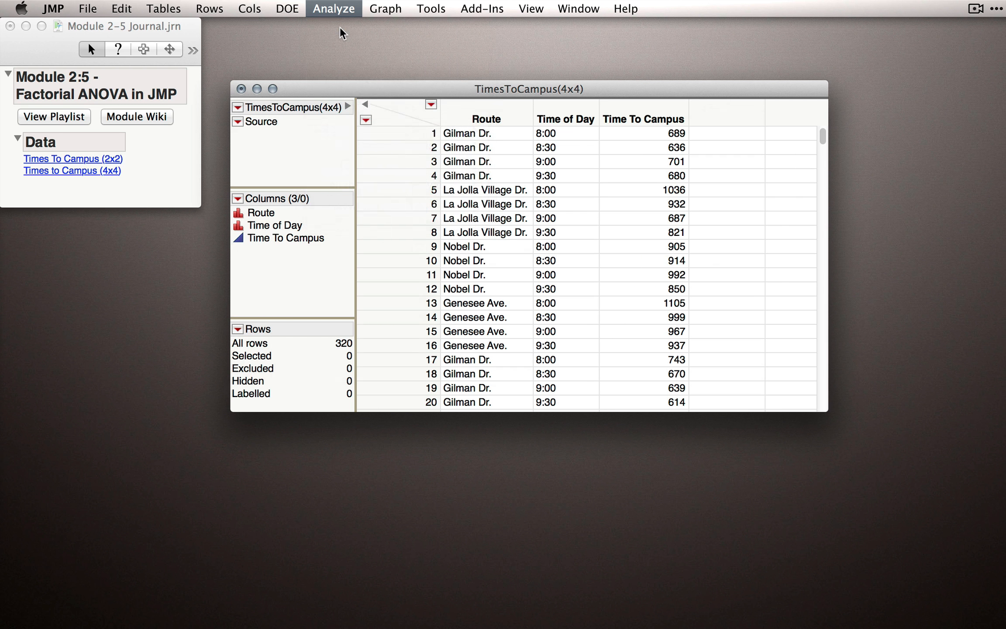
{"action": "left_click_drag", "start_coordinate": [317, 196], "coordinate": [329, 222]}
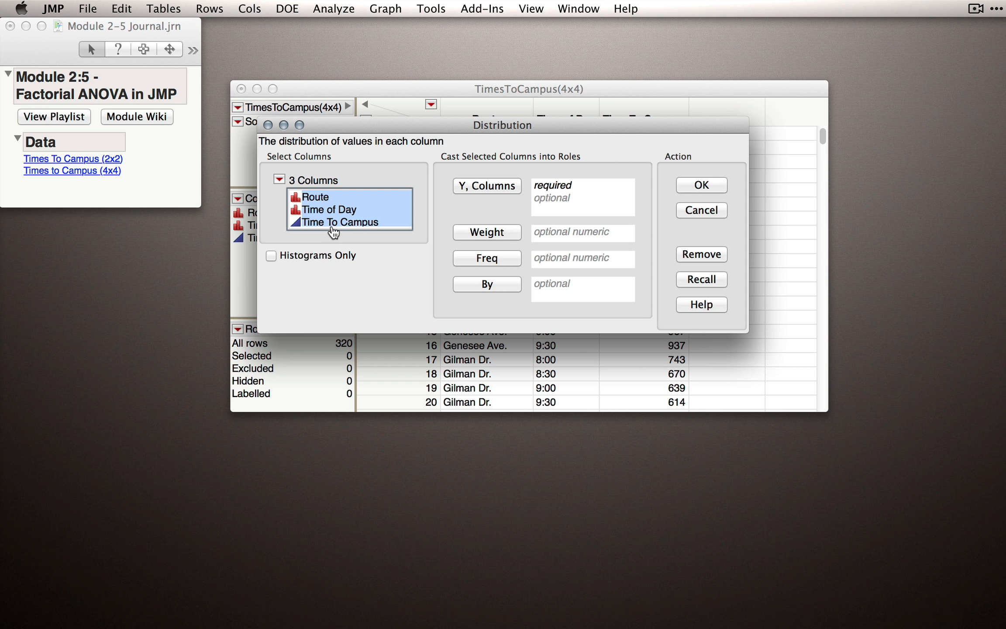
{"action": "left_click", "coordinate": [486, 186]}
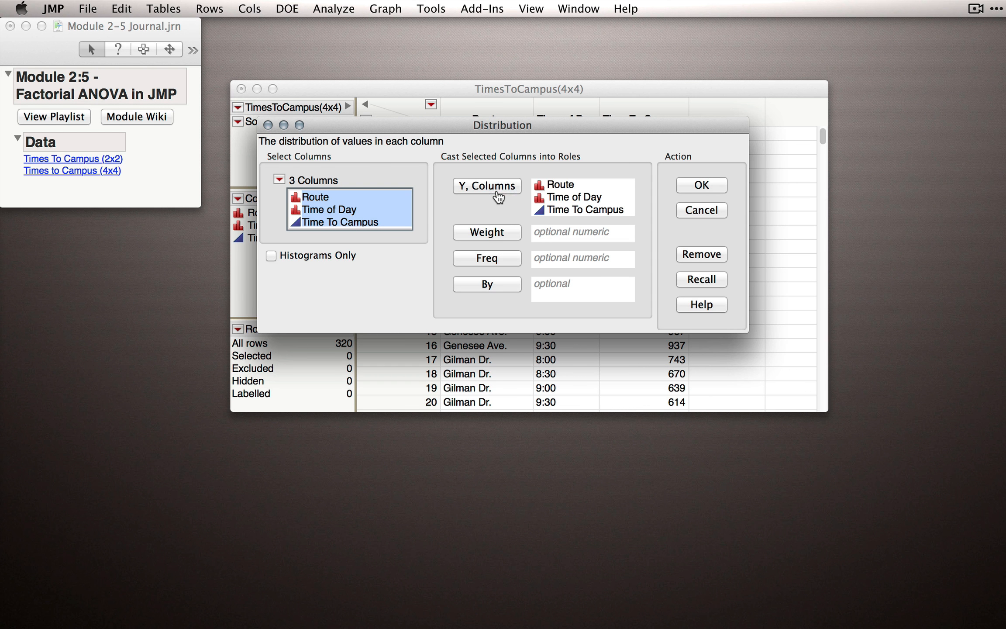
{"action": "left_click", "coordinate": [697, 184]}
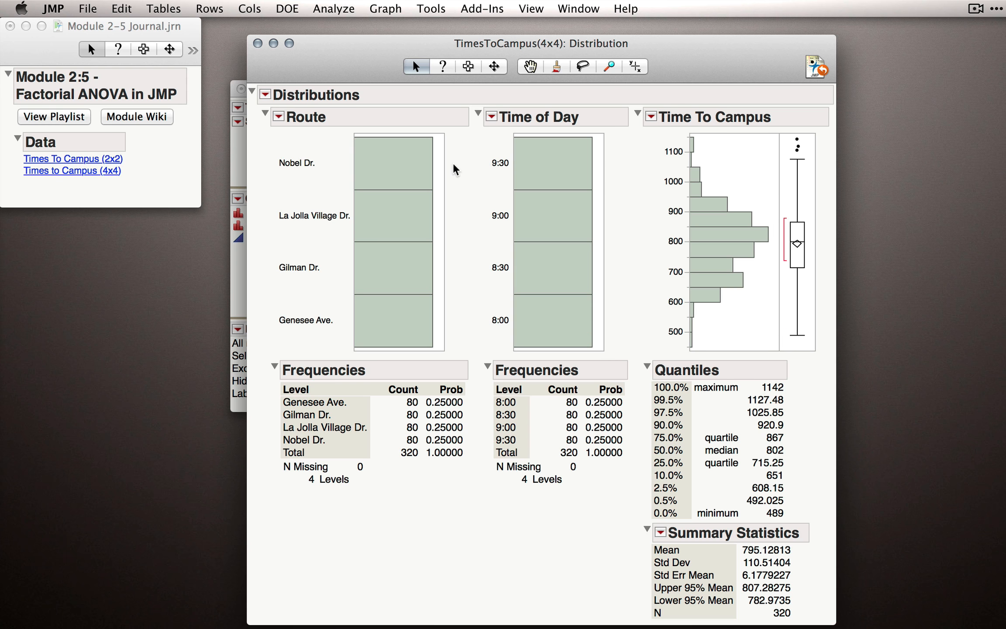
Highlight each Route level's bar in turn to compare its share of the Time of Day and Time To Campus distributions.
{"action": "left_click", "coordinate": [400, 163]}
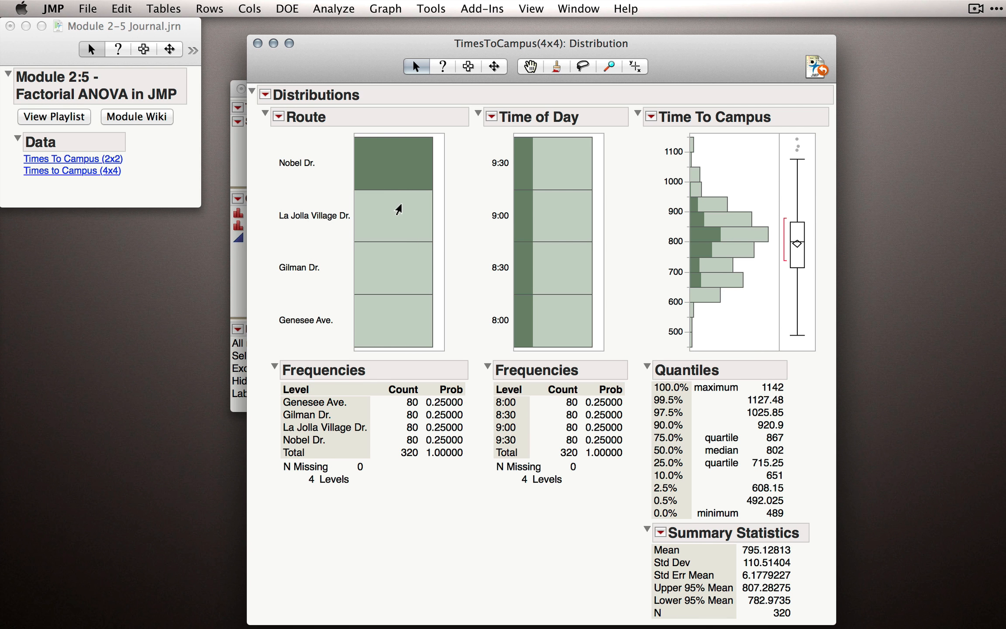
{"action": "left_click", "coordinate": [398, 210]}
{"action": "left_click", "coordinate": [389, 261]}
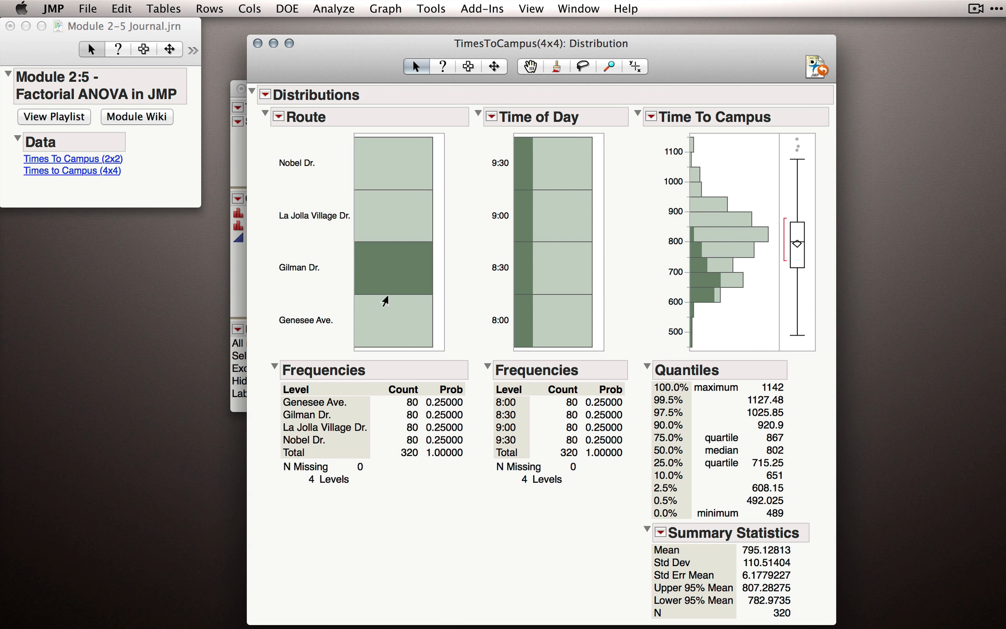
{"action": "left_click", "coordinate": [389, 318]}
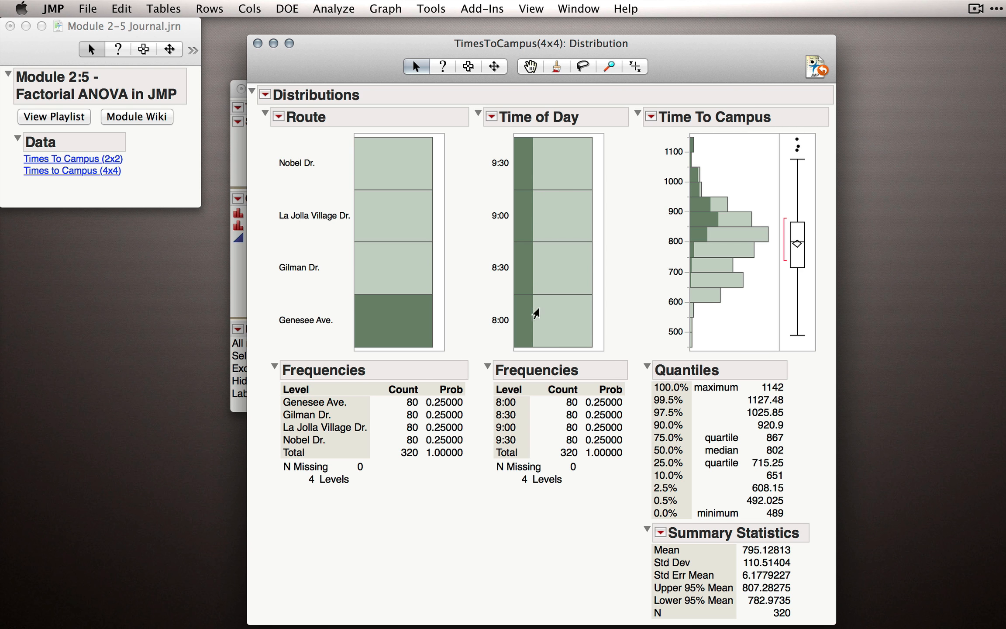
{"action": "left_click", "coordinate": [407, 264]}
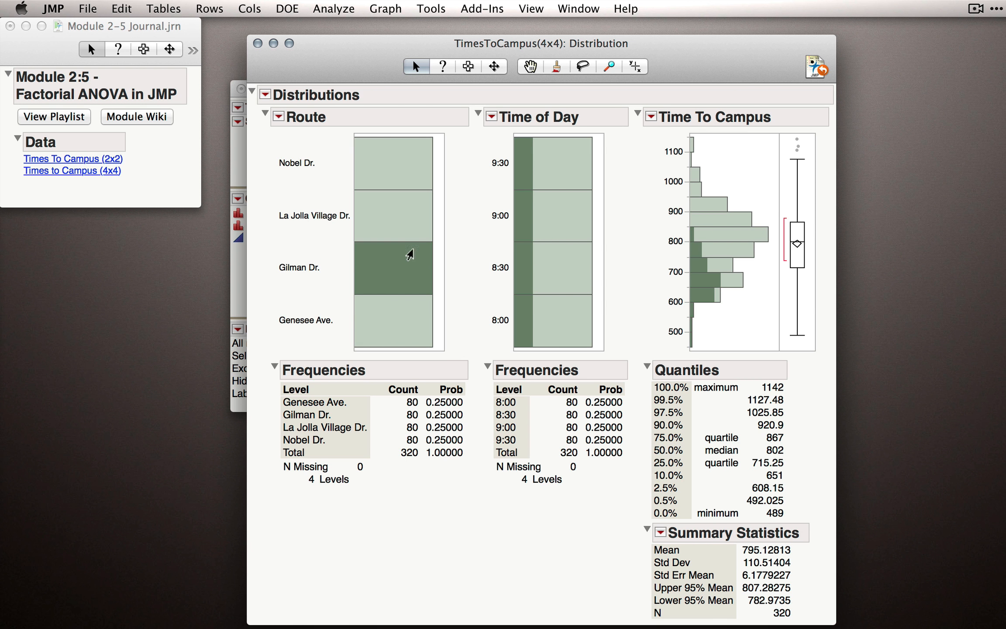
{"action": "left_click", "coordinate": [405, 219]}
{"action": "left_click", "coordinate": [404, 174]}
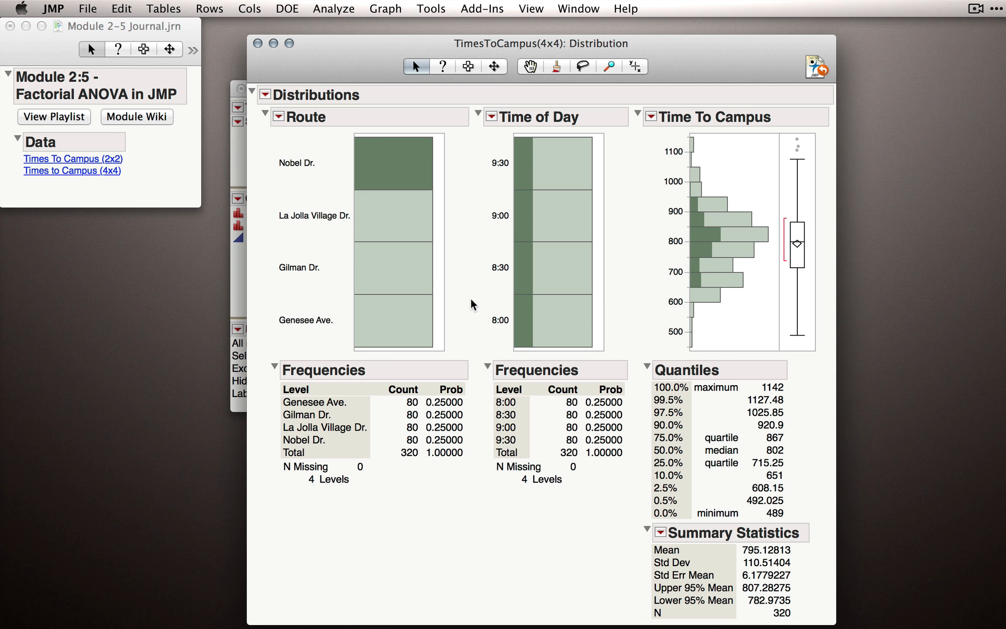
Run a Fit Y by X analysis with Time of Day as the response and Route as the factor.
{"action": "left_click", "coordinate": [339, 9]}
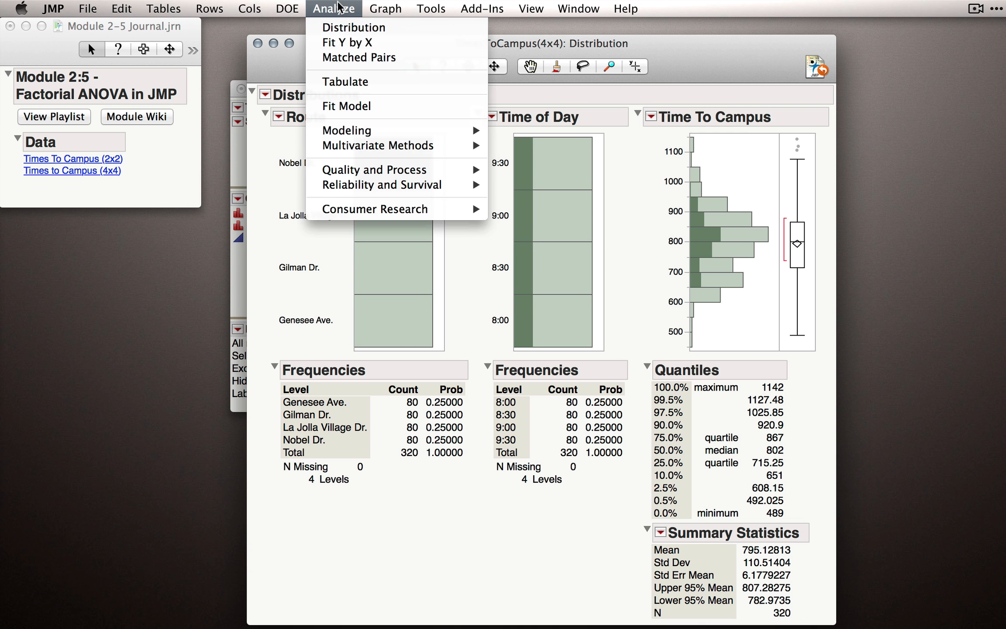
{"action": "left_click", "coordinate": [348, 43]}
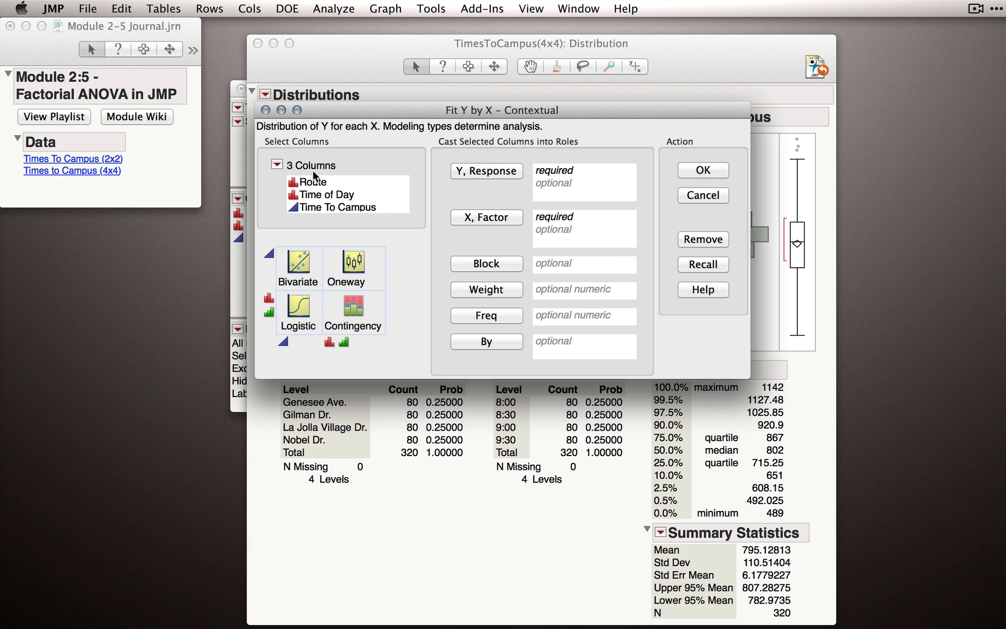
{"action": "left_click", "coordinate": [320, 189]}
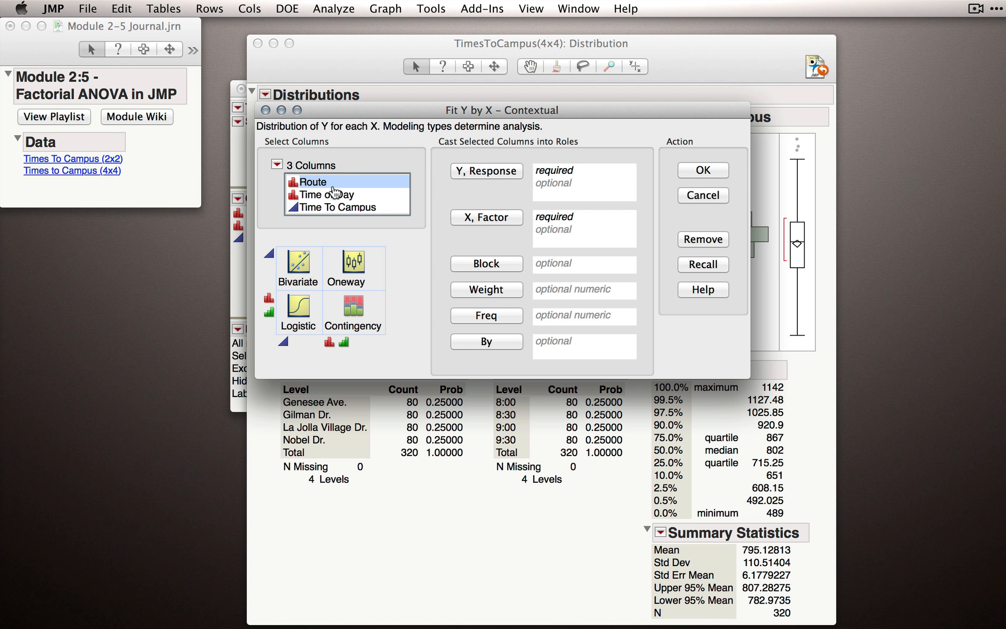
{"action": "left_click", "coordinate": [472, 217]}
{"action": "left_click", "coordinate": [368, 195]}
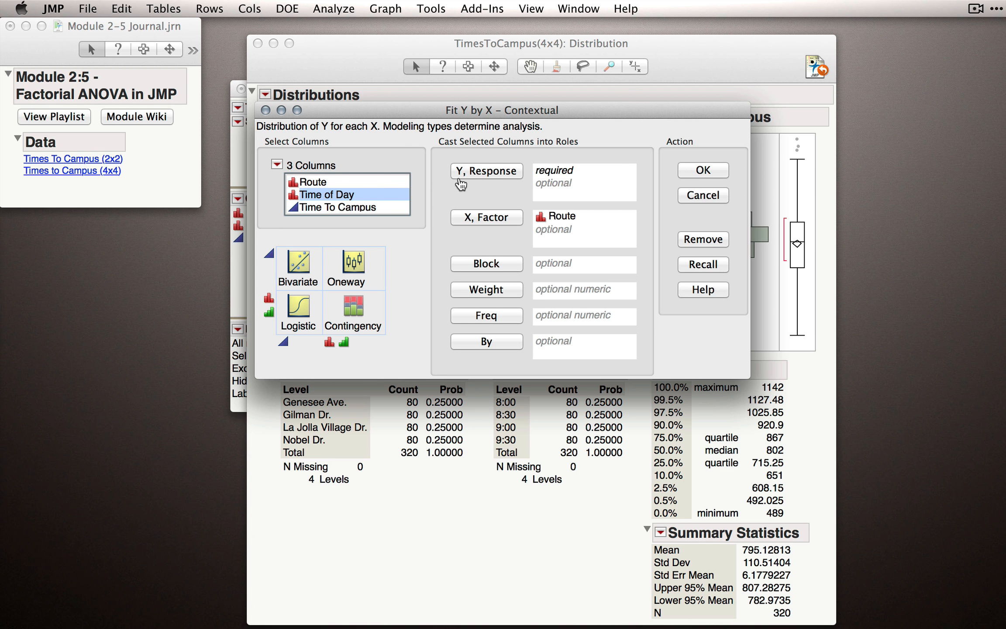
{"action": "left_click", "coordinate": [477, 171]}
{"action": "left_click", "coordinate": [703, 170]}
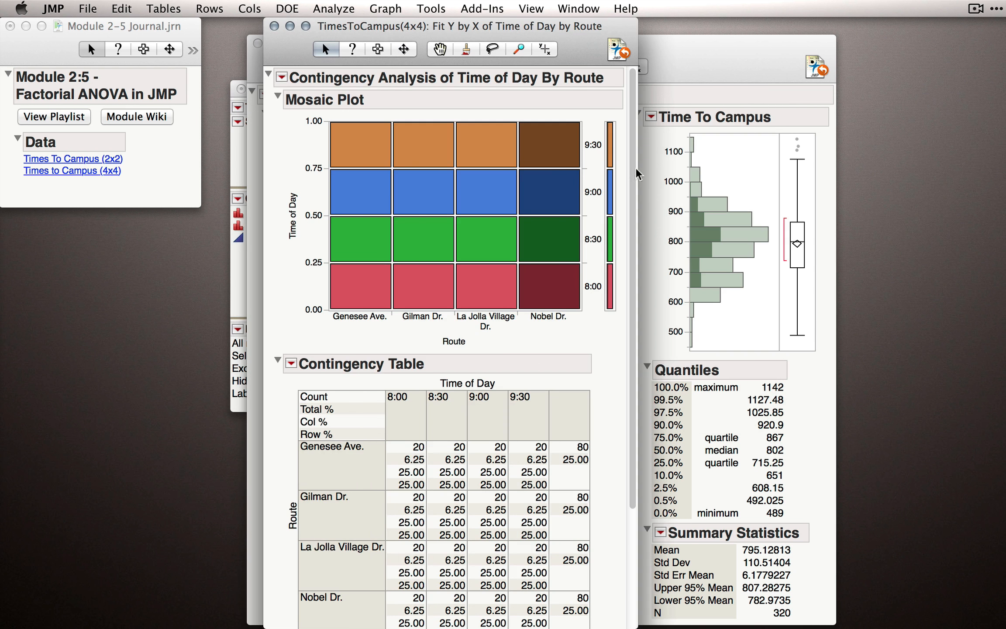
Highlight individual Route and Time of Day cells in the mosaic plot, and close the contingency and distribution reports.
{"action": "left_click", "coordinate": [366, 150]}
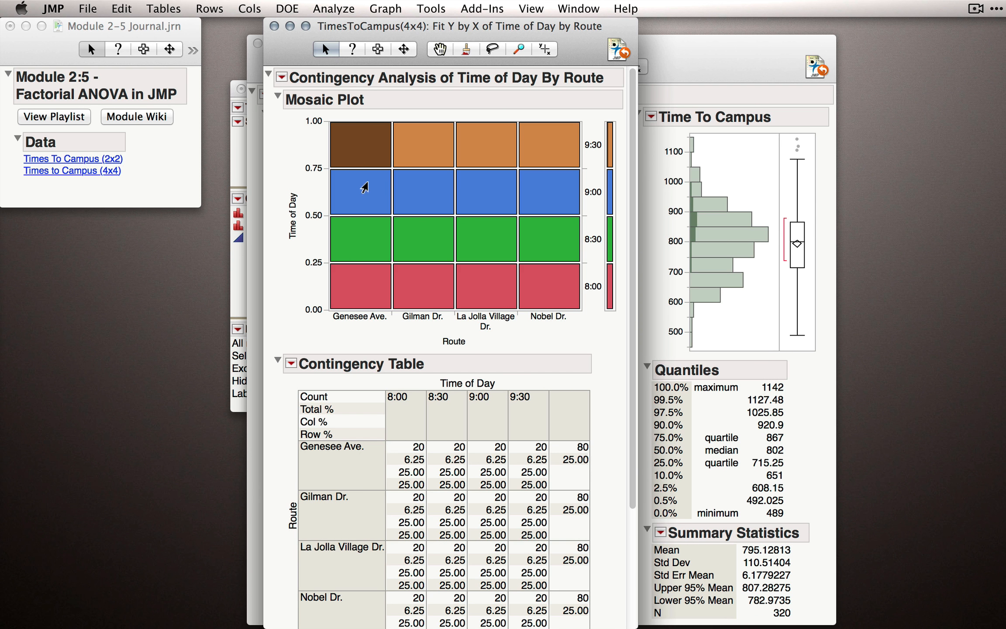
{"action": "left_click", "coordinate": [364, 187]}
{"action": "left_click", "coordinate": [428, 233]}
{"action": "left_click", "coordinate": [428, 197]}
{"action": "left_click", "coordinate": [375, 153]}
{"action": "left_click", "coordinate": [274, 26]}
{"action": "left_click", "coordinate": [258, 45]}
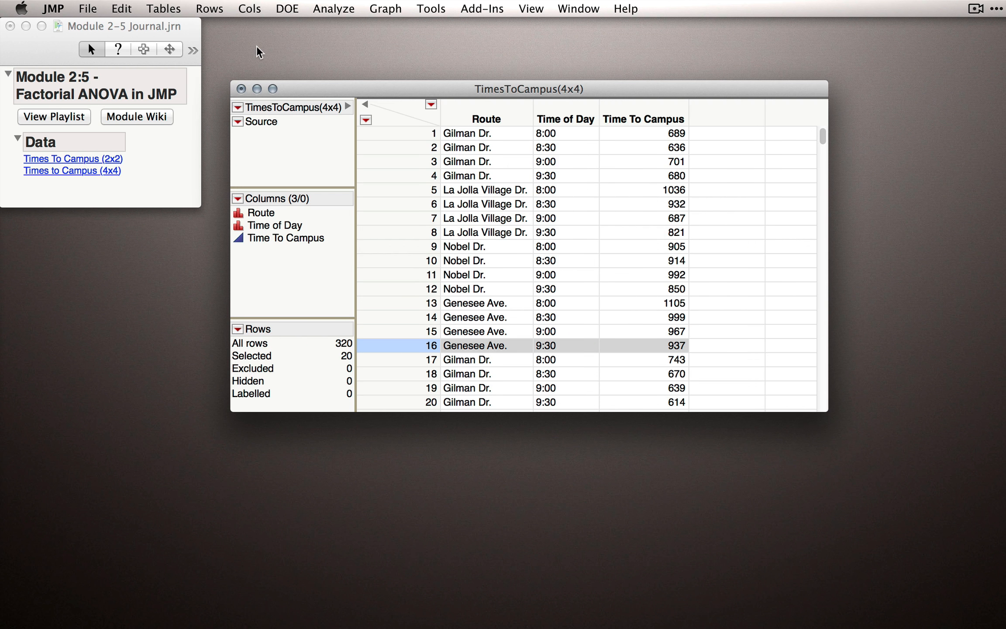
Set up a table Summary with the N statistic for Time To Campus.
{"action": "left_click", "coordinate": [168, 9]}
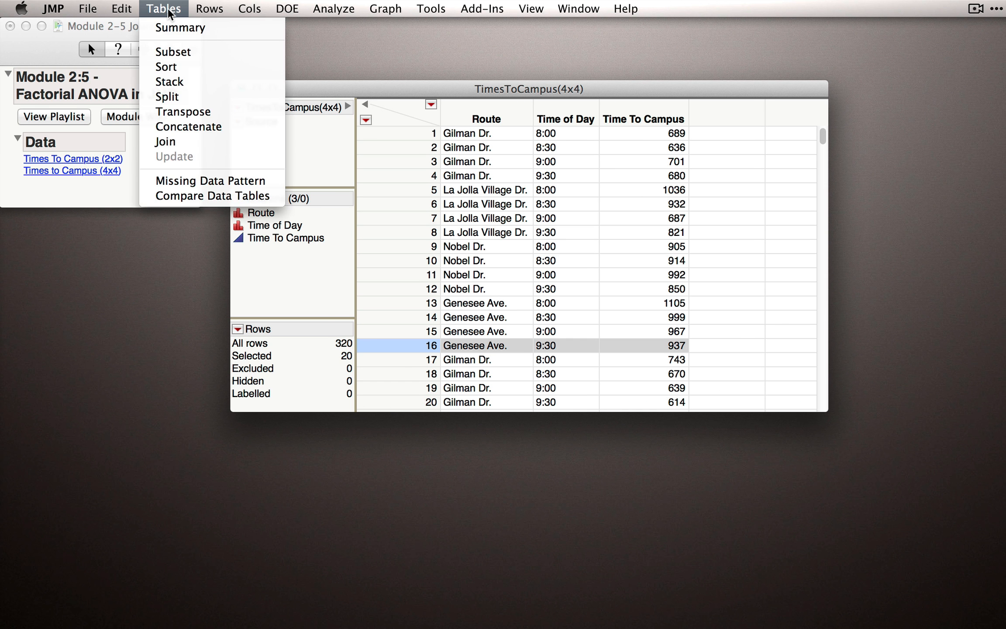
{"action": "left_click", "coordinate": [174, 26]}
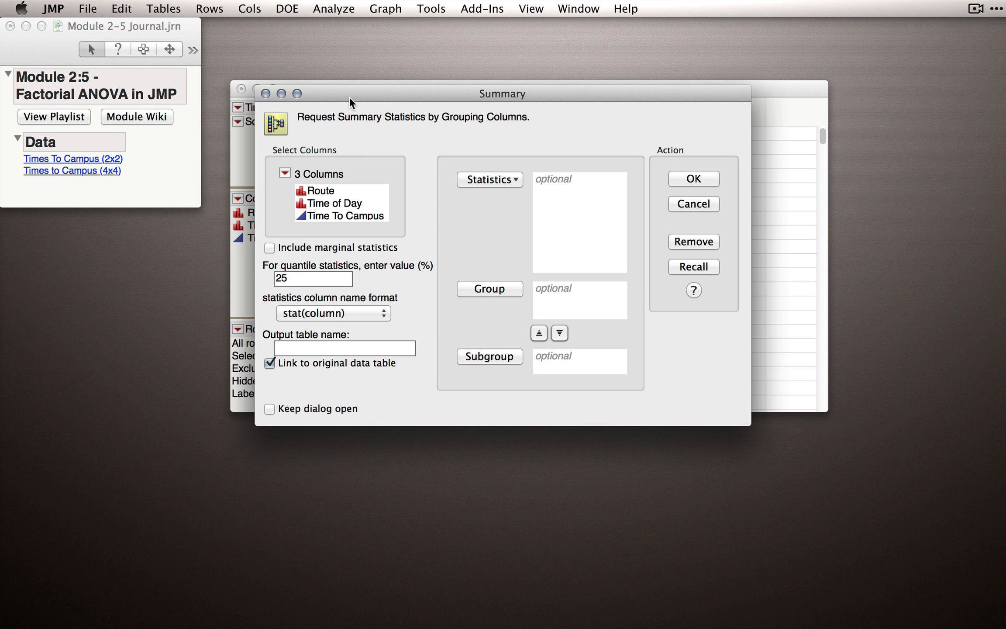
{"action": "left_click", "coordinate": [359, 217]}
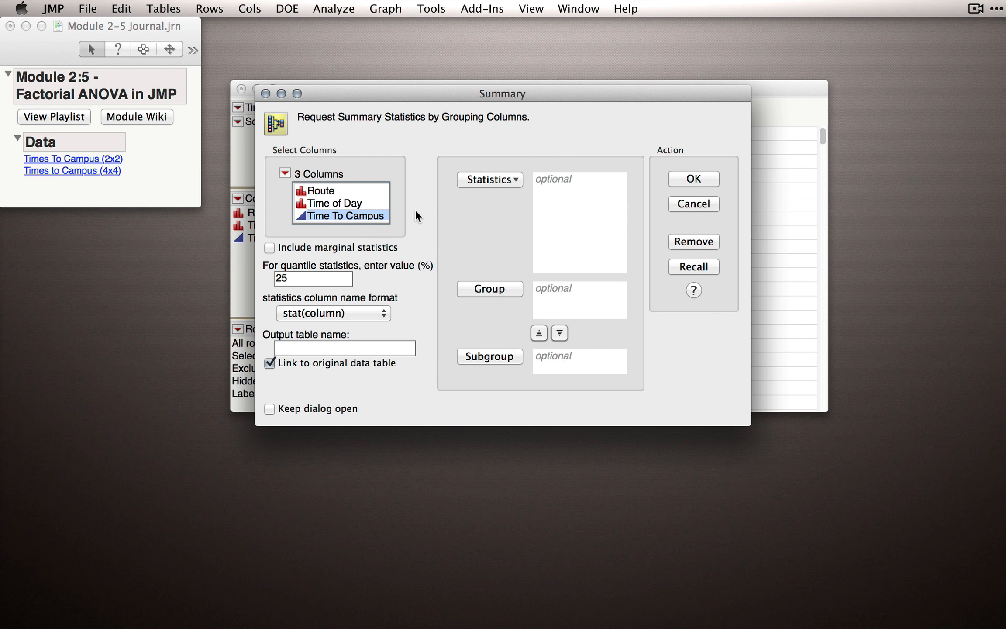
{"action": "left_click", "coordinate": [490, 179]}
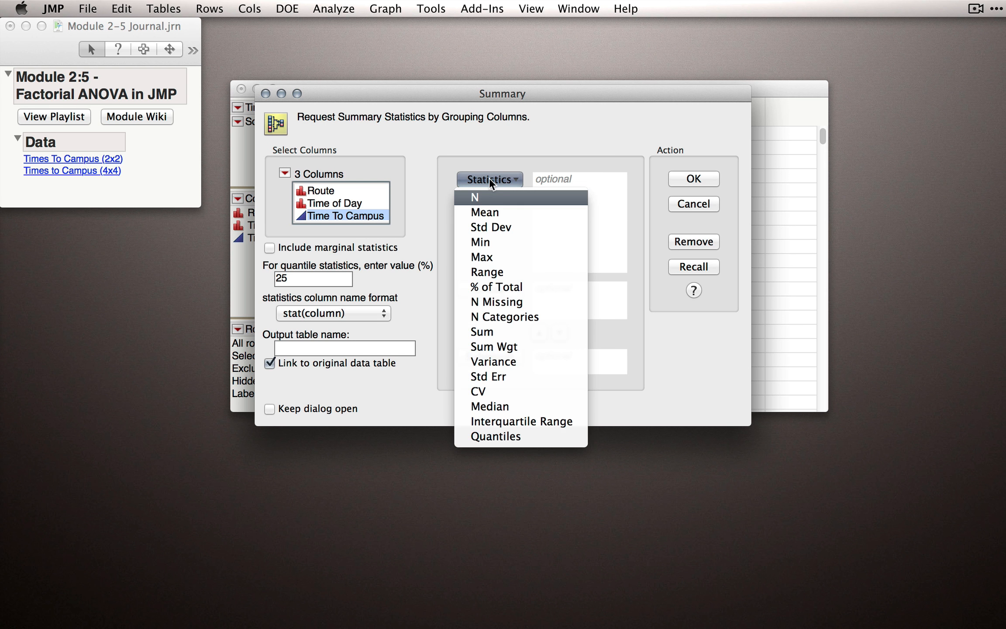
{"action": "left_click", "coordinate": [474, 199]}
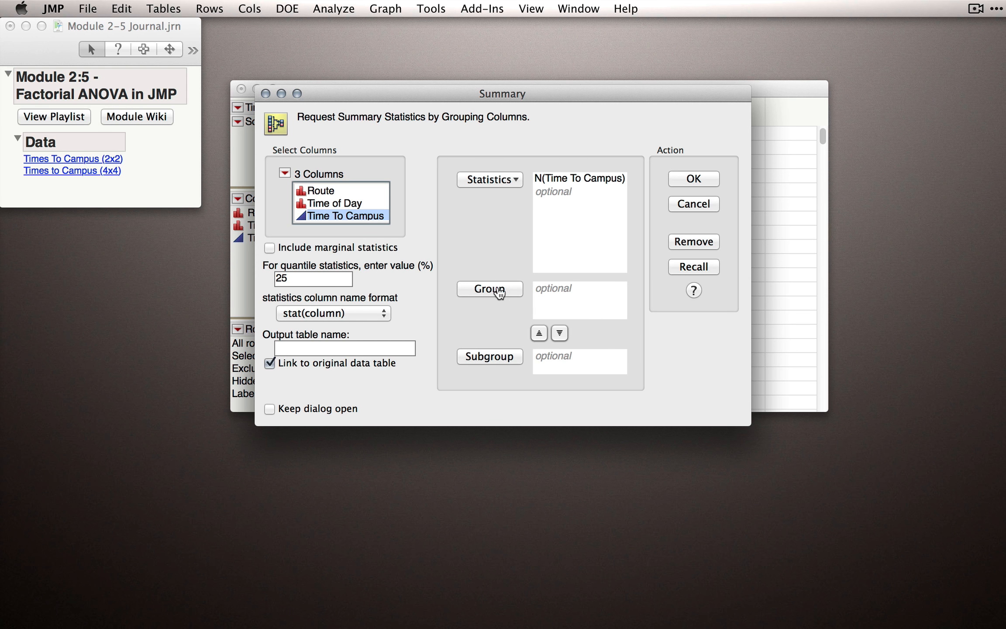
Generate the summary table grouped by Route and Time of Day, and close it after checking the cell counts.
{"action": "left_click", "coordinate": [353, 192]}
{"action": "left_click", "coordinate": [355, 204], "text": "shift"}
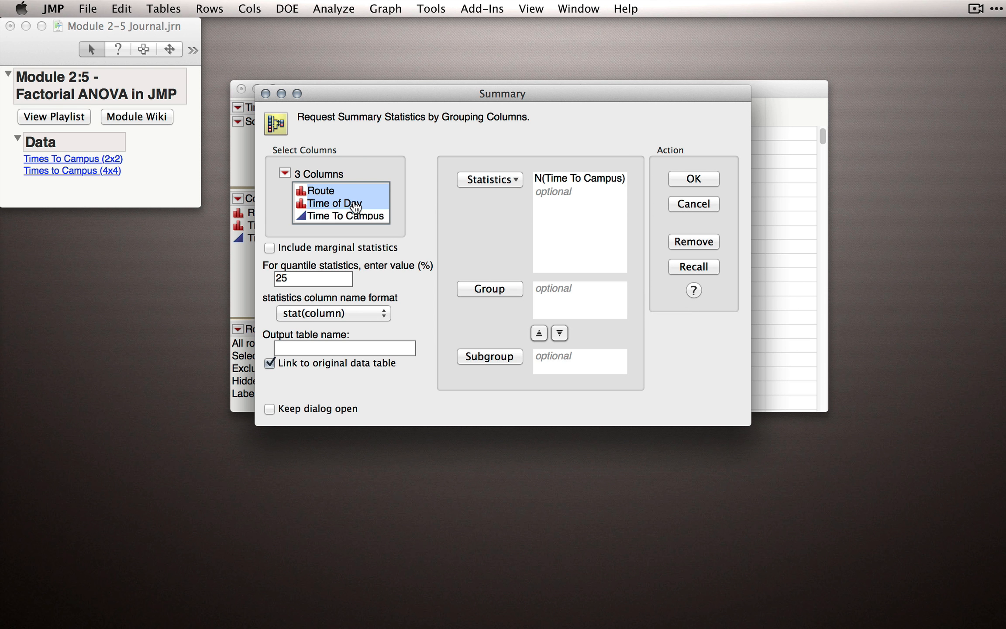
{"action": "left_click", "coordinate": [489, 288]}
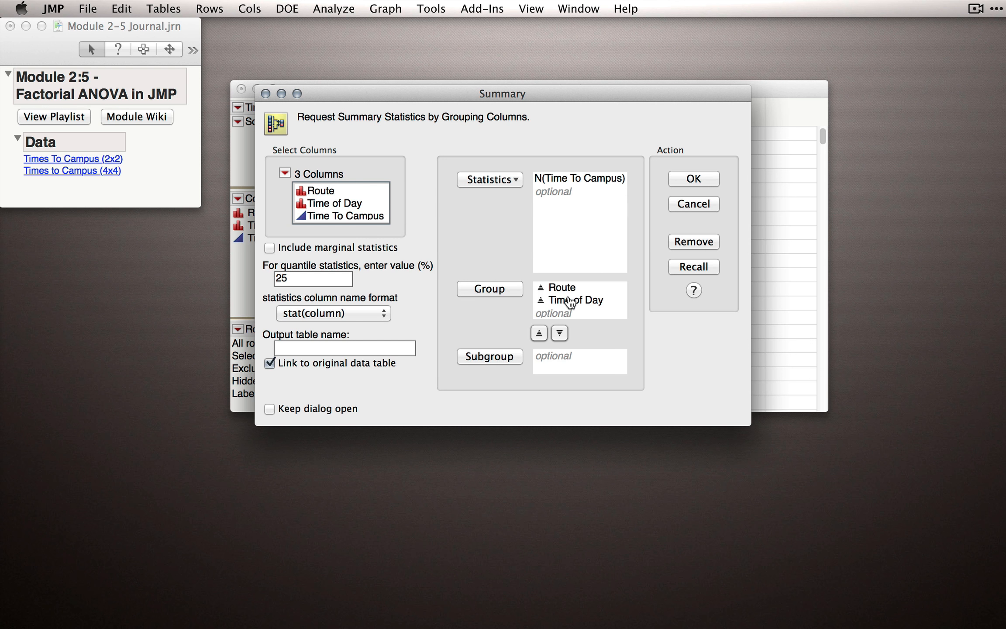
{"action": "left_click", "coordinate": [688, 182]}
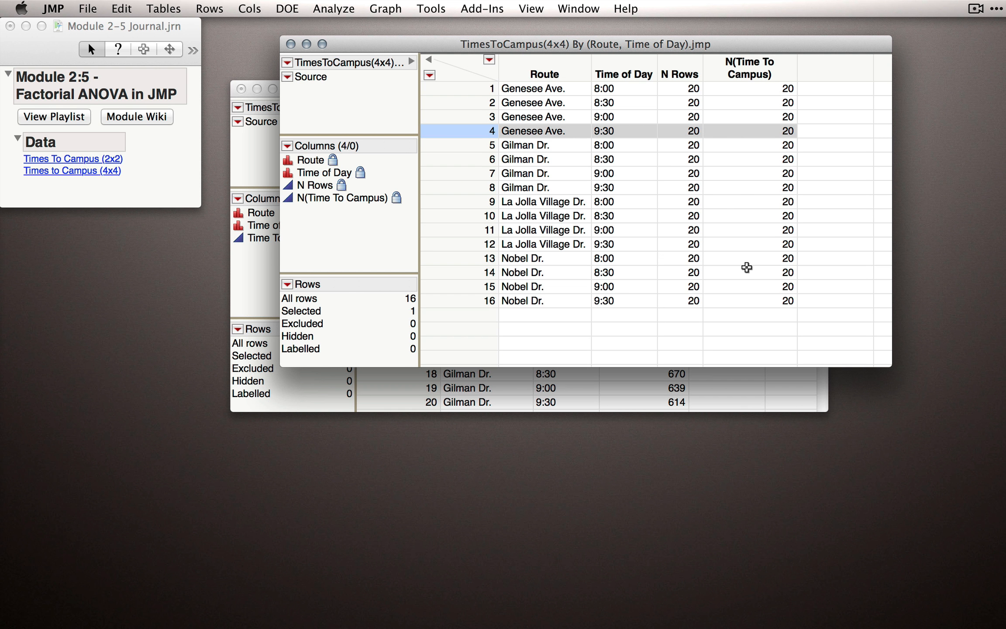
{"action": "left_click", "coordinate": [290, 44]}
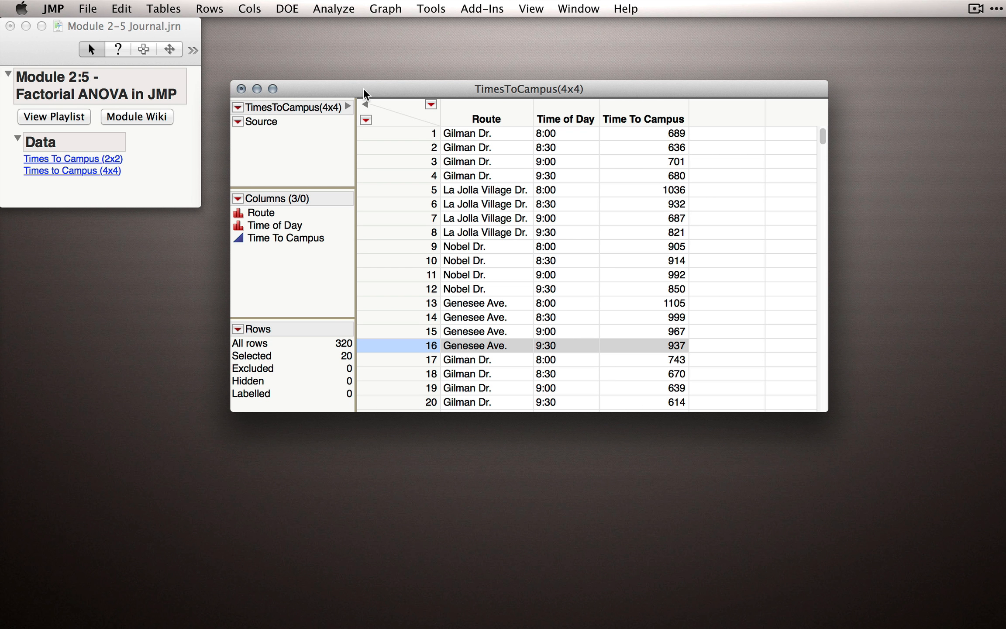
Set up a Fit Model analysis with Time To Campus as the Y variable and Minimal Report emphasis.
{"action": "left_click", "coordinate": [333, 8]}
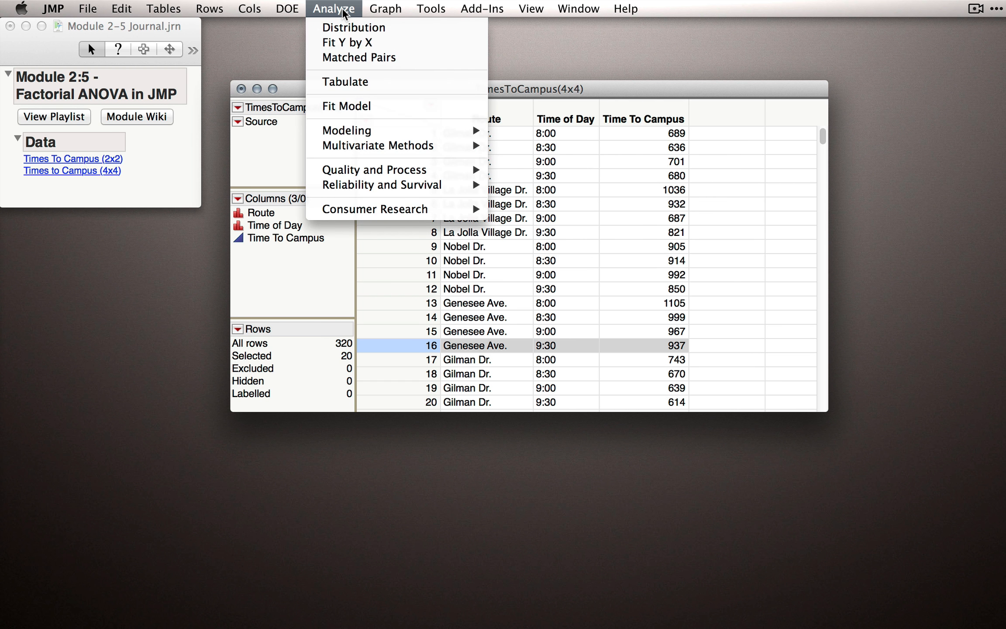
{"action": "left_click", "coordinate": [356, 105]}
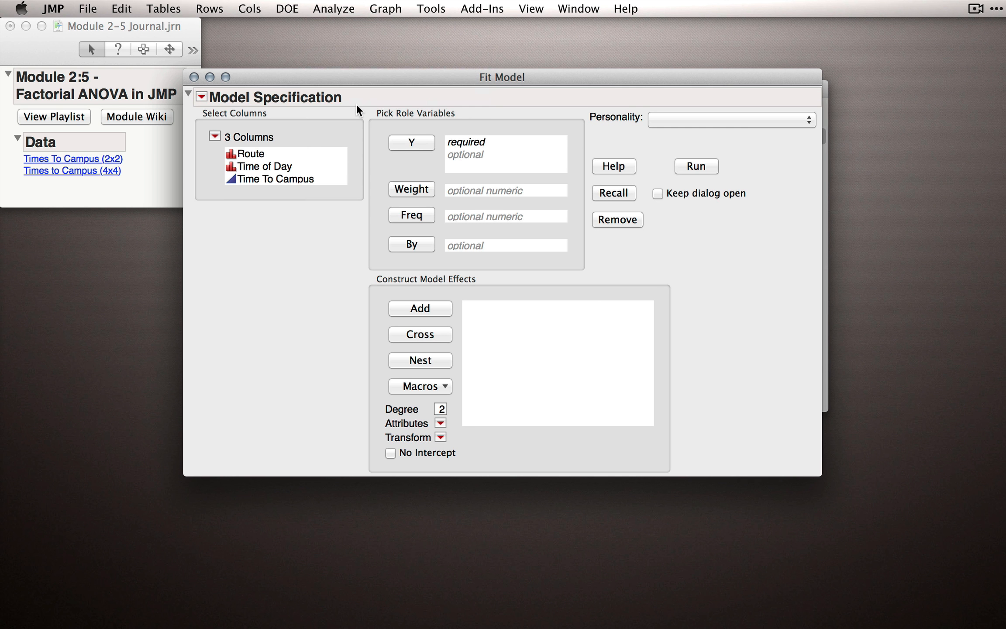
{"action": "left_click", "coordinate": [316, 180]}
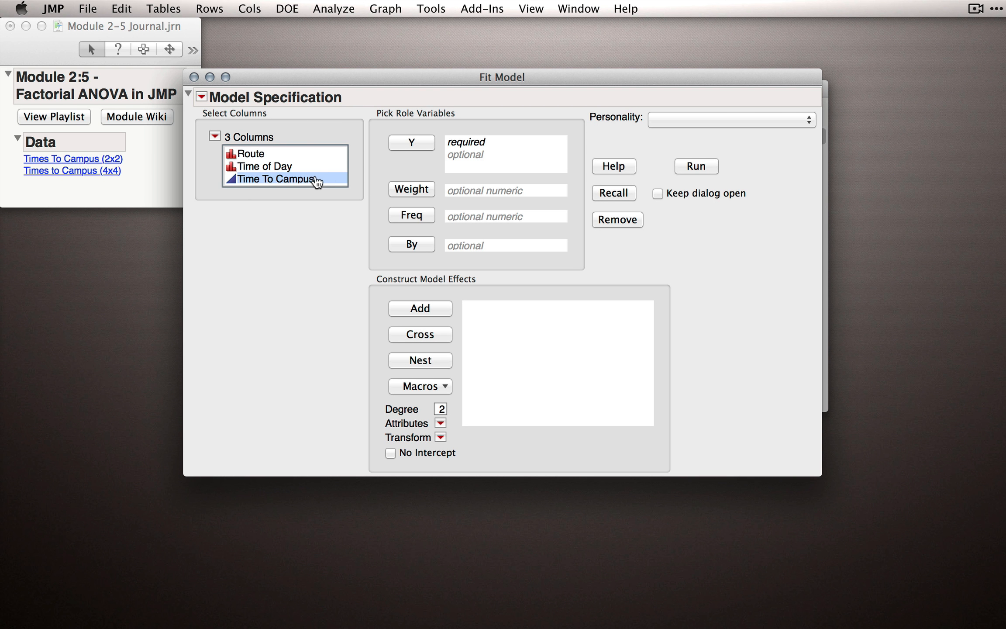
{"action": "left_click", "coordinate": [412, 143]}
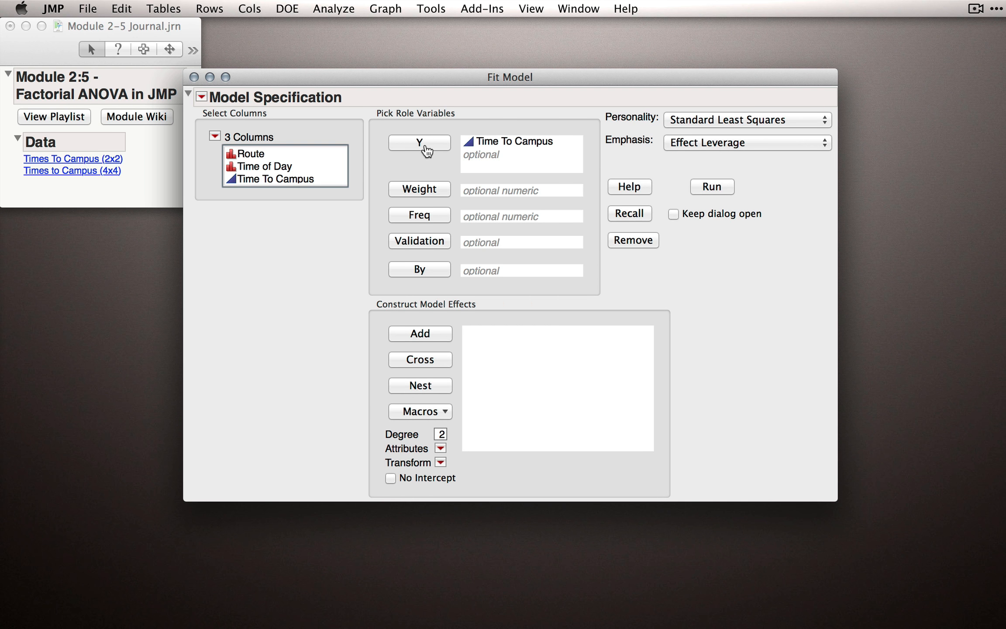
{"action": "left_click", "coordinate": [687, 146]}
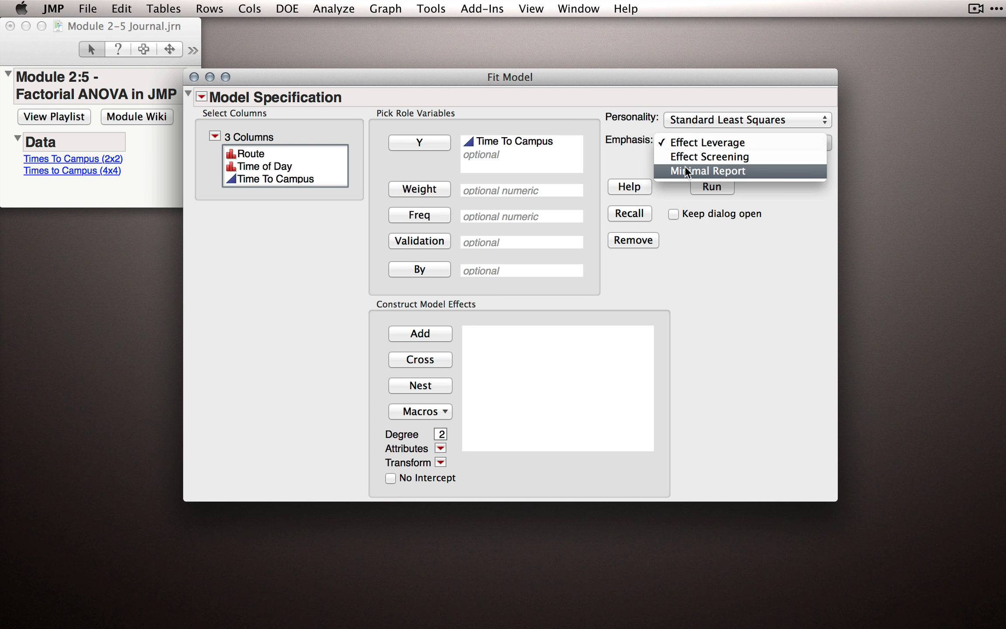
{"action": "left_click", "coordinate": [686, 167]}
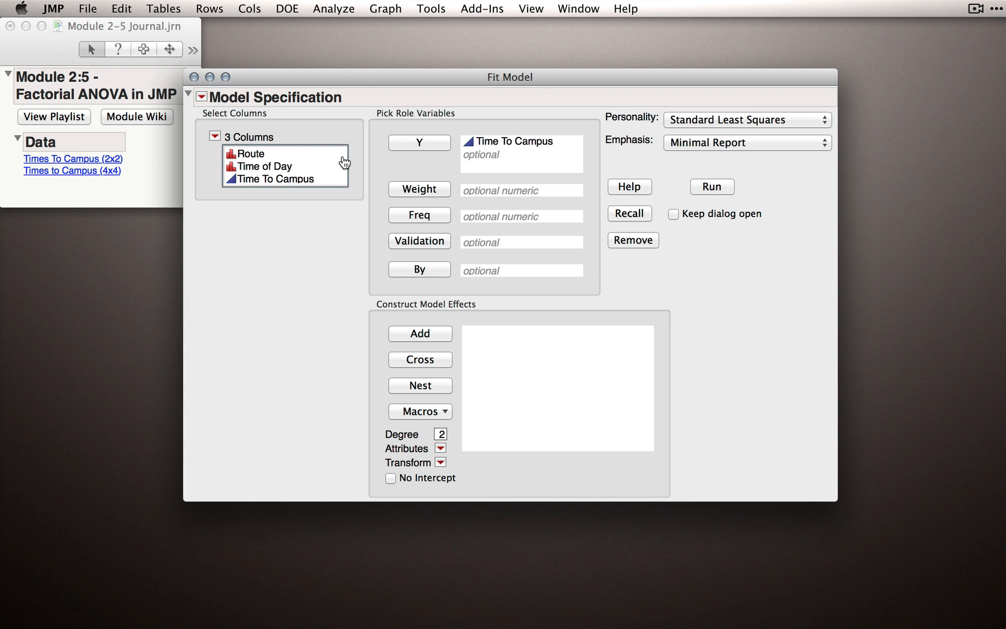
Add Route, Time of Day and the Route*Time of Day interaction as model effects, and run the model.
{"action": "left_click", "coordinate": [314, 153]}
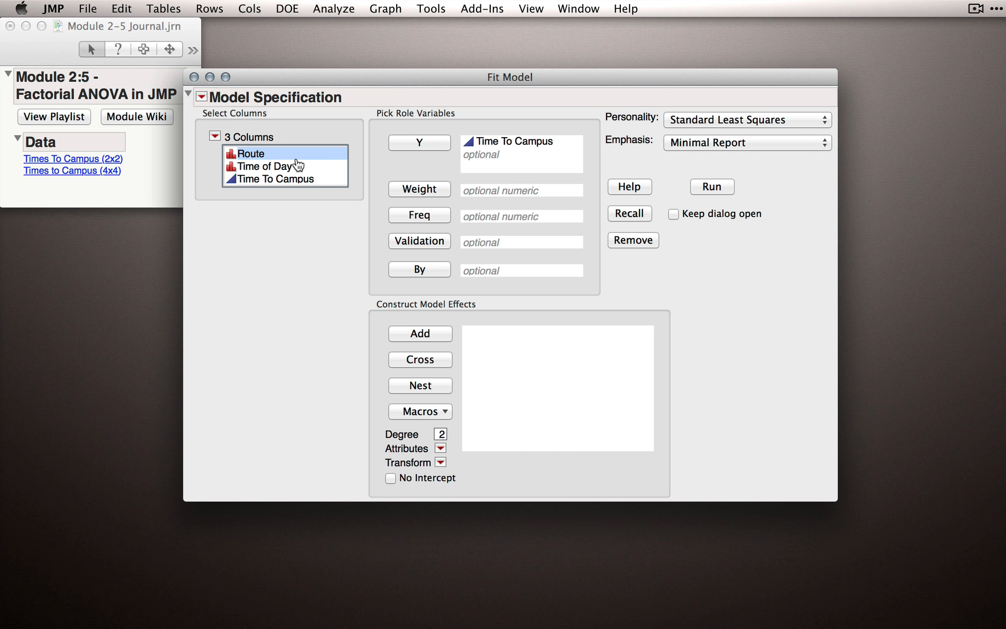
{"action": "left_click", "coordinate": [299, 167], "text": "shift"}
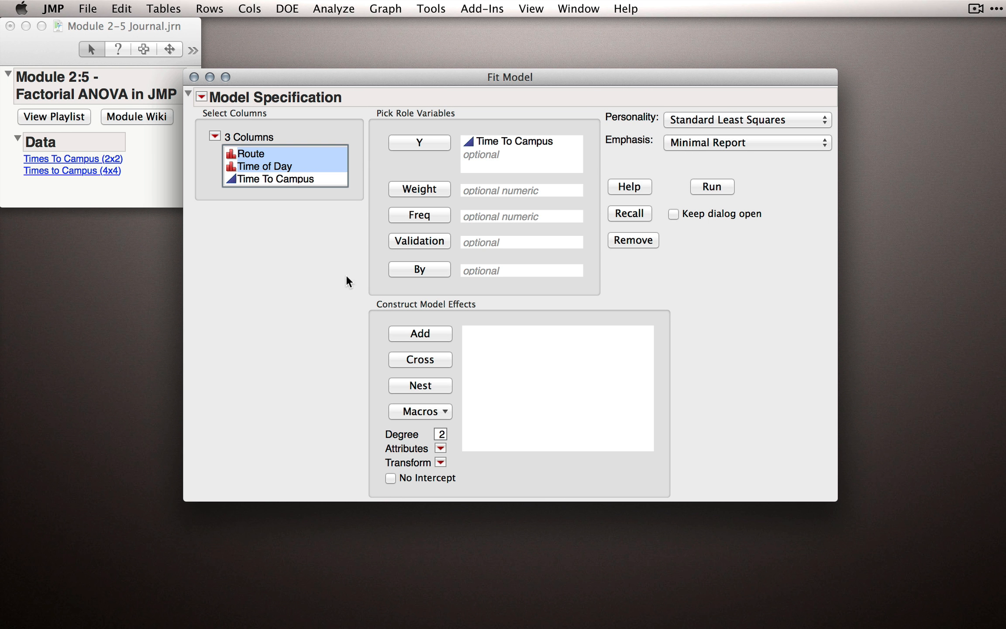
{"action": "left_click", "coordinate": [425, 413]}
{"action": "left_click", "coordinate": [434, 429]}
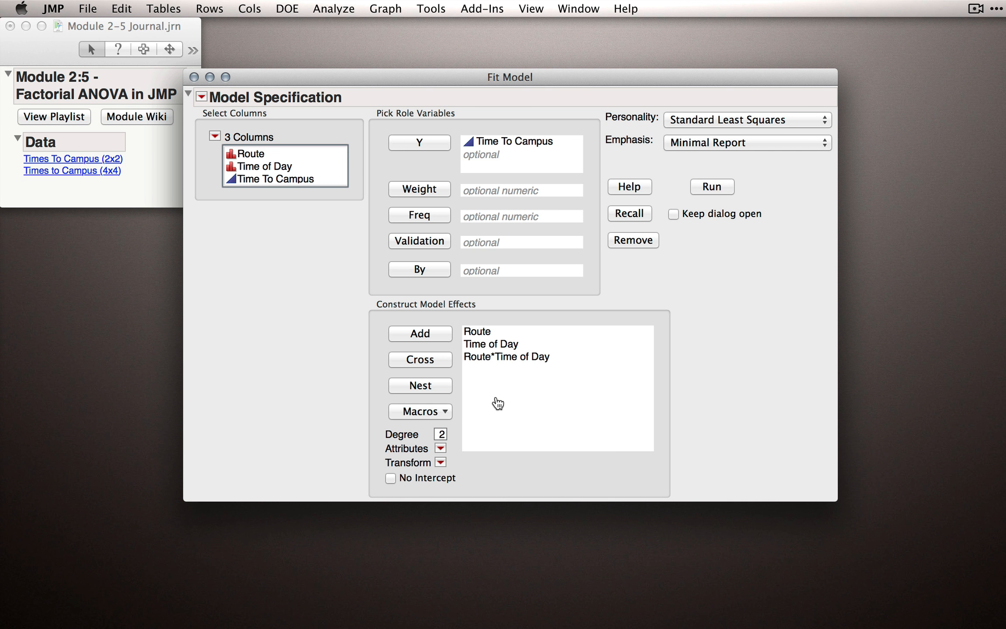
{"action": "left_click", "coordinate": [710, 187]}
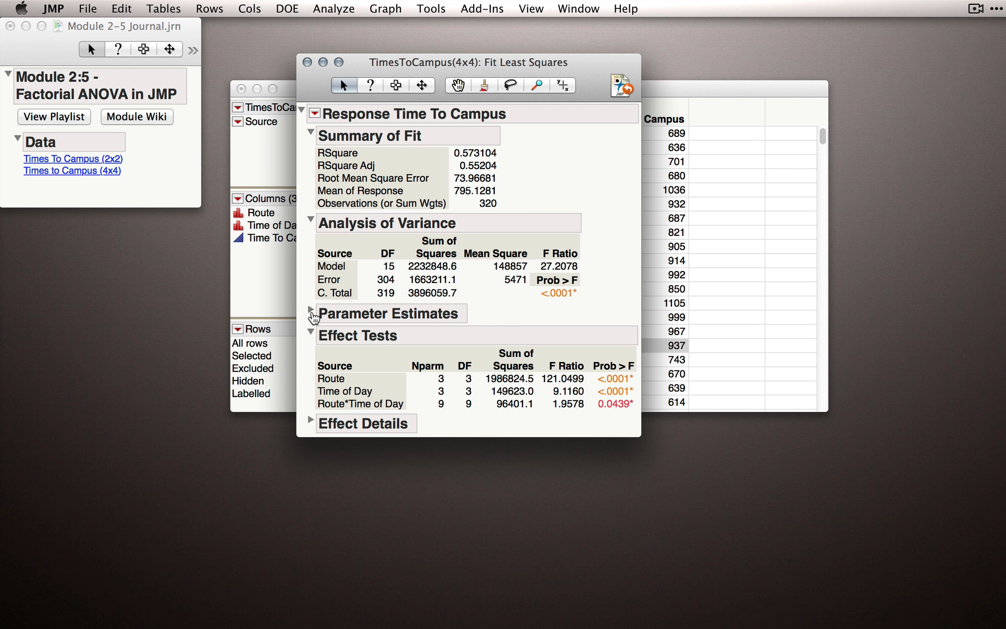
Review the Parameter Estimates report, collapse it again, and expand the Effect Details section.
{"action": "left_click", "coordinate": [310, 312]}
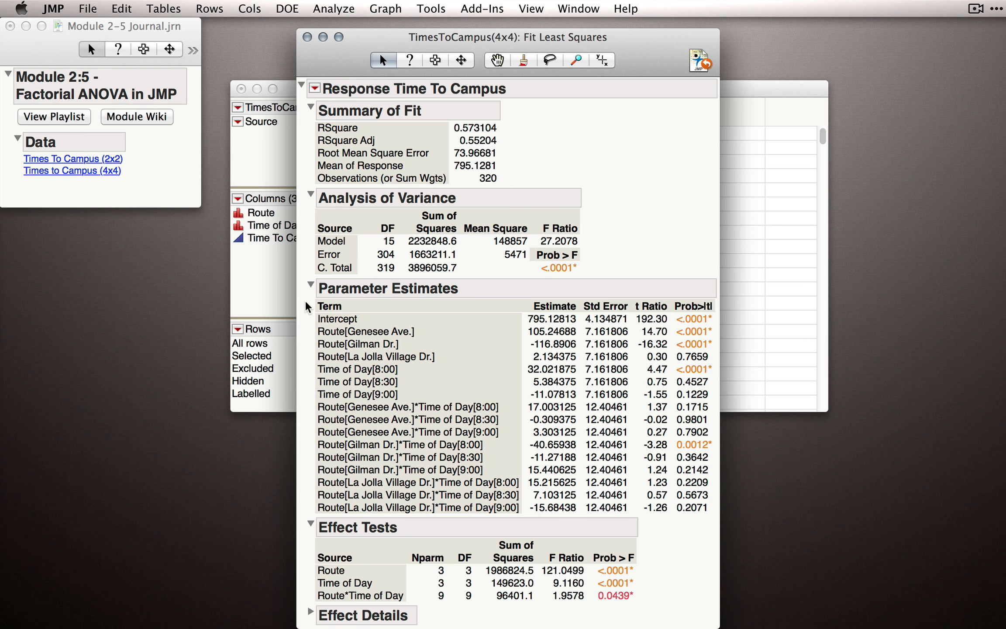
{"action": "left_click", "coordinate": [310, 286]}
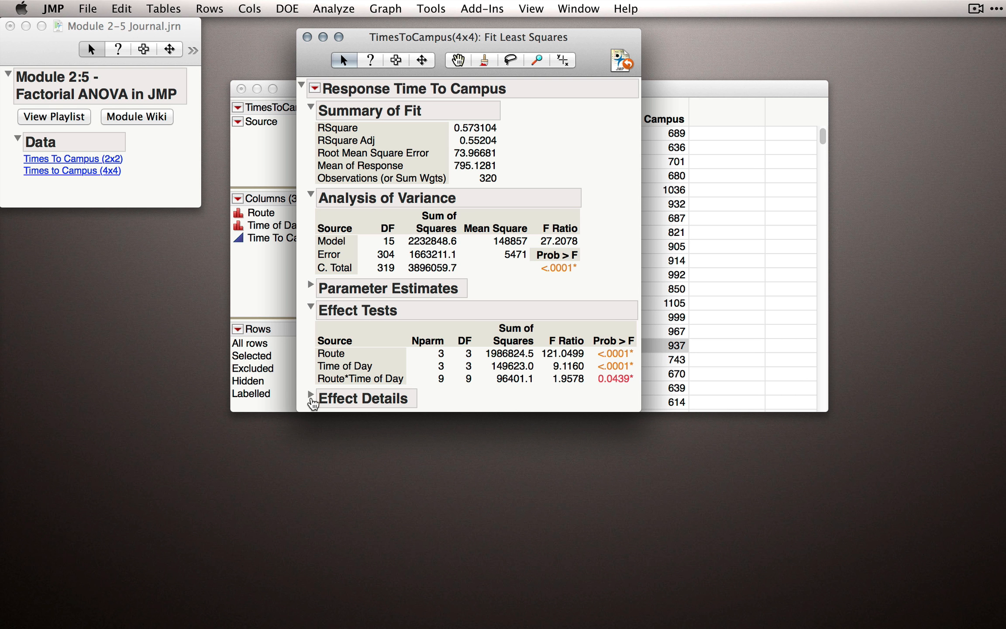
{"action": "left_click", "coordinate": [310, 395]}
{"action": "scroll", "coordinate": [317, 449], "scroll_direction": "down", "scroll_amount": 3}
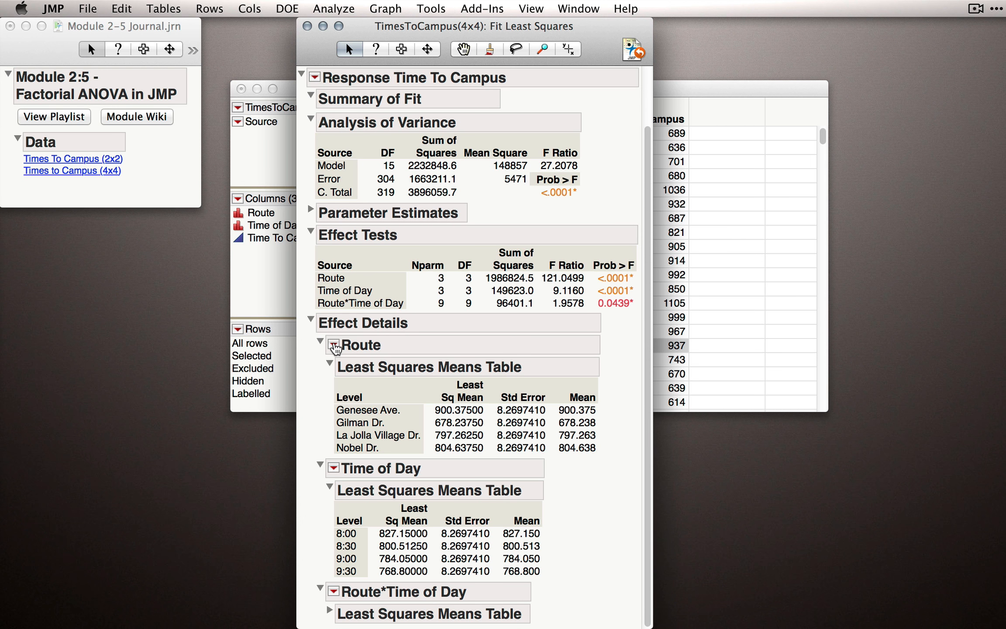
Add LS Means plots for all effects at once: Route, Time of Day and Route*Time of Day.
{"action": "left_click", "coordinate": [334, 345]}
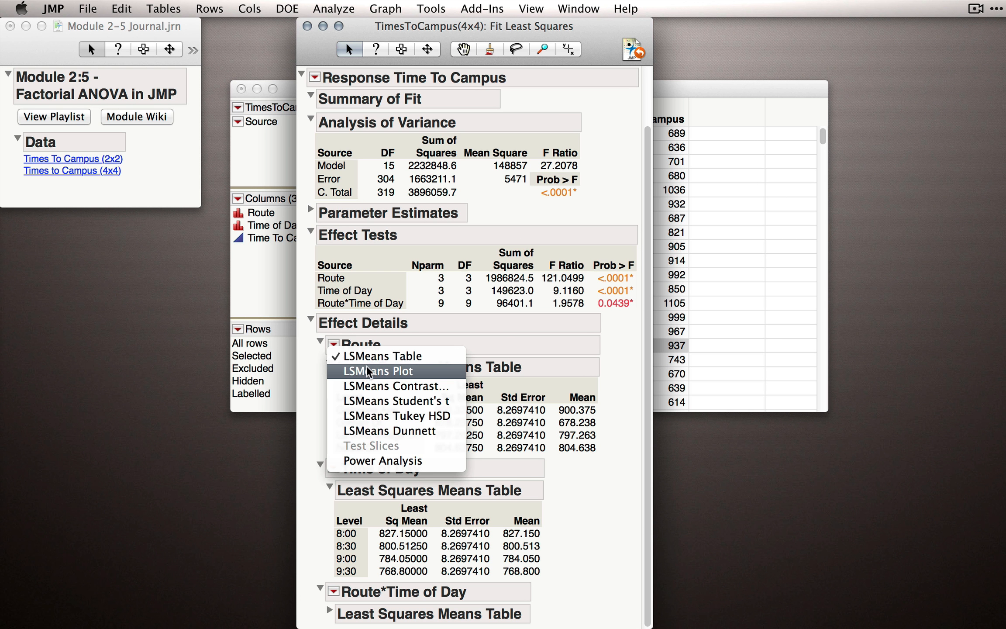
{"action": "left_click", "coordinate": [315, 376]}
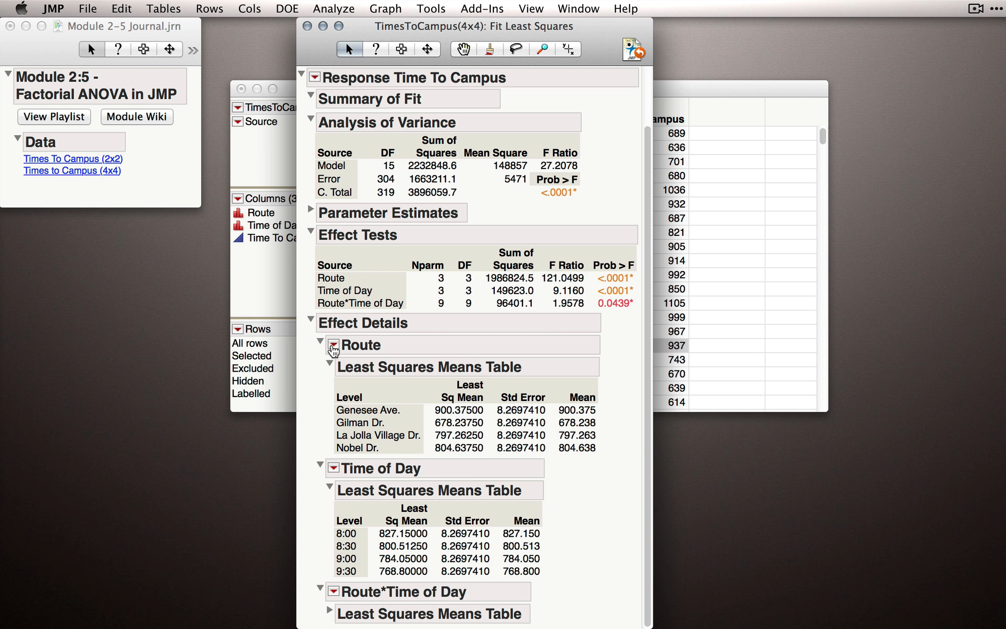
{"action": "left_click", "coordinate": [333, 345]}
{"action": "left_click", "coordinate": [349, 370]}
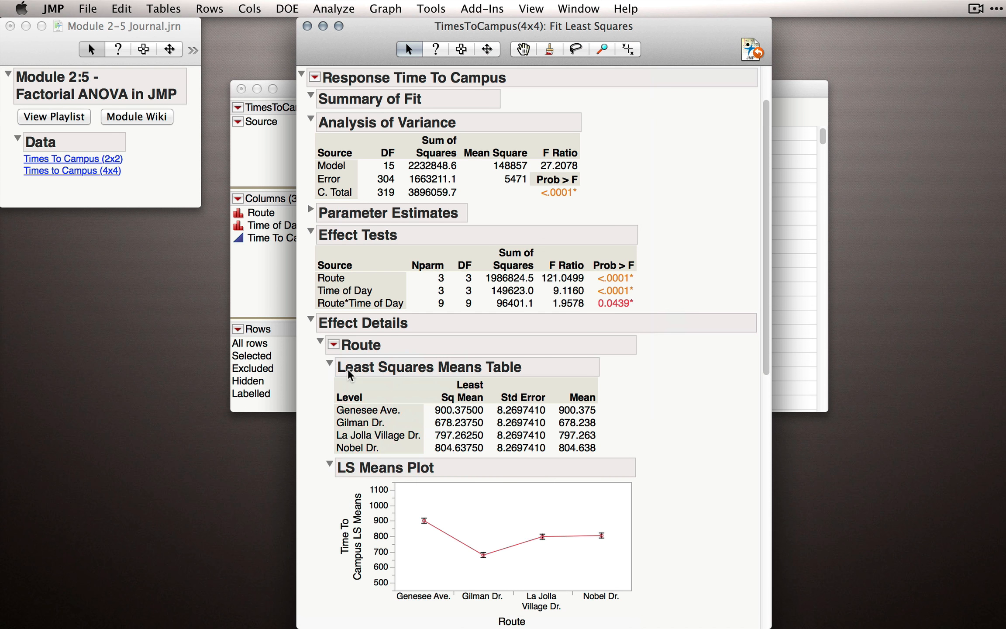
Examine and compare the LS Means plots for Route, Time of Day and the Route*Time of Day interaction.
{"action": "scroll", "coordinate": [697, 410], "scroll_direction": "down", "scroll_amount": 5}
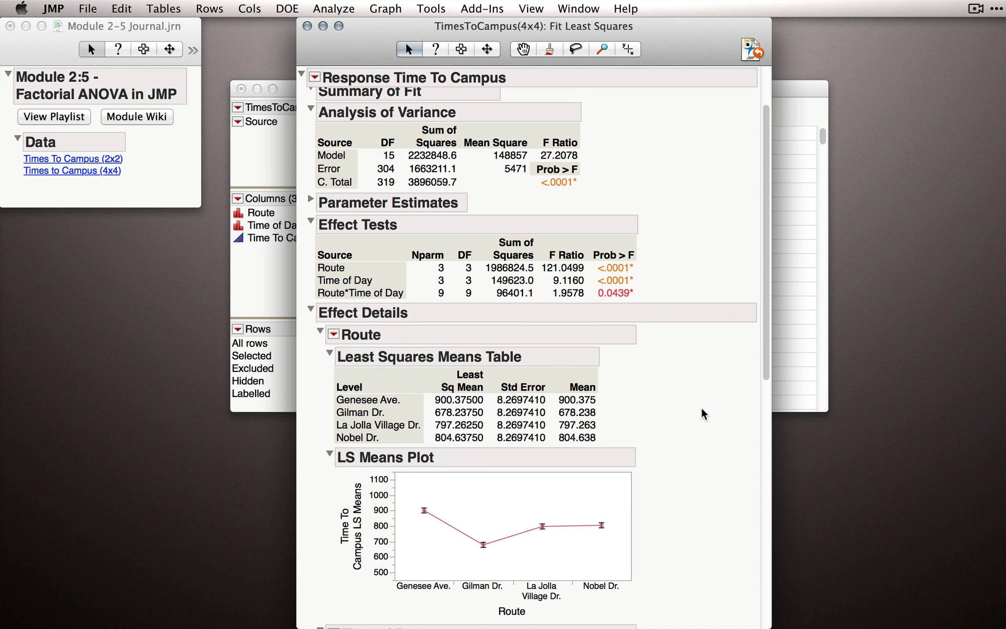
{"action": "scroll", "coordinate": [697, 411], "scroll_direction": "down", "scroll_amount": 5}
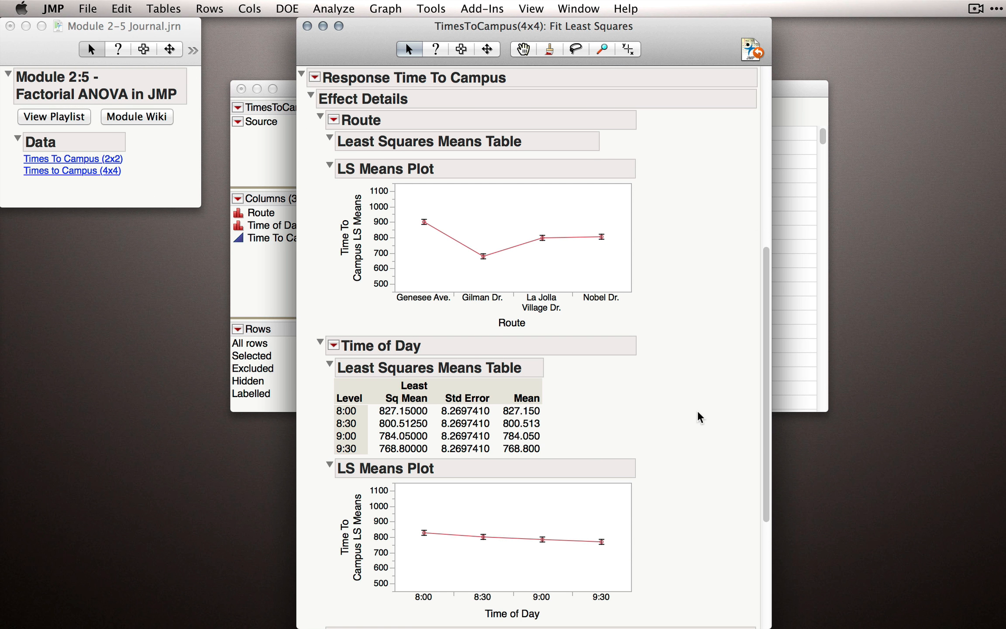
{"action": "scroll", "coordinate": [697, 410], "scroll_direction": "down", "scroll_amount": 3}
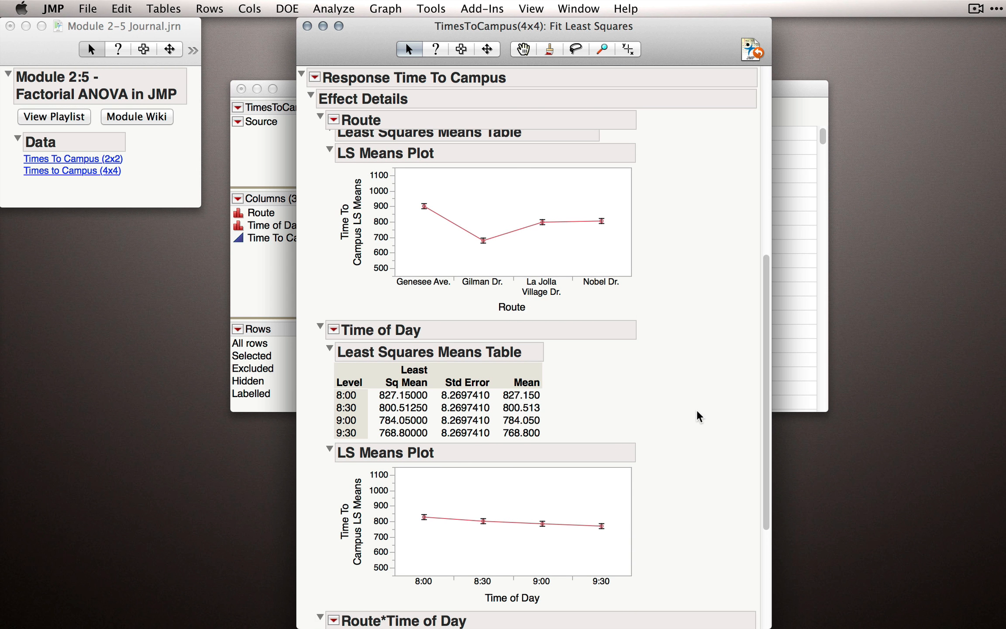
{"action": "scroll", "coordinate": [698, 417], "scroll_direction": "down", "scroll_amount": 2}
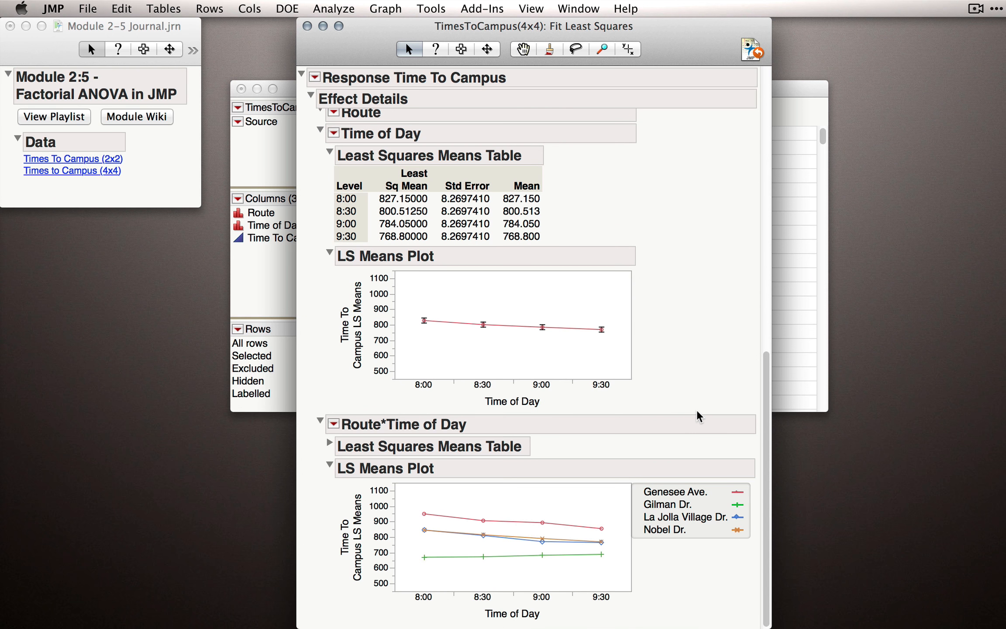
{"action": "scroll", "coordinate": [698, 411], "scroll_direction": "up", "scroll_amount": 5}
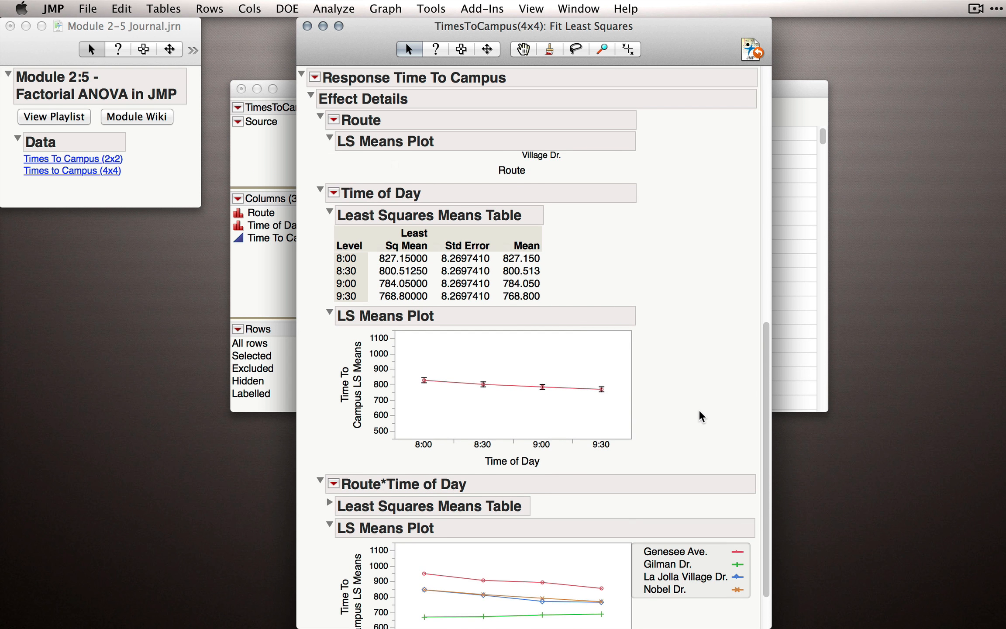
{"action": "scroll", "coordinate": [699, 411], "scroll_direction": "up", "scroll_amount": 9}
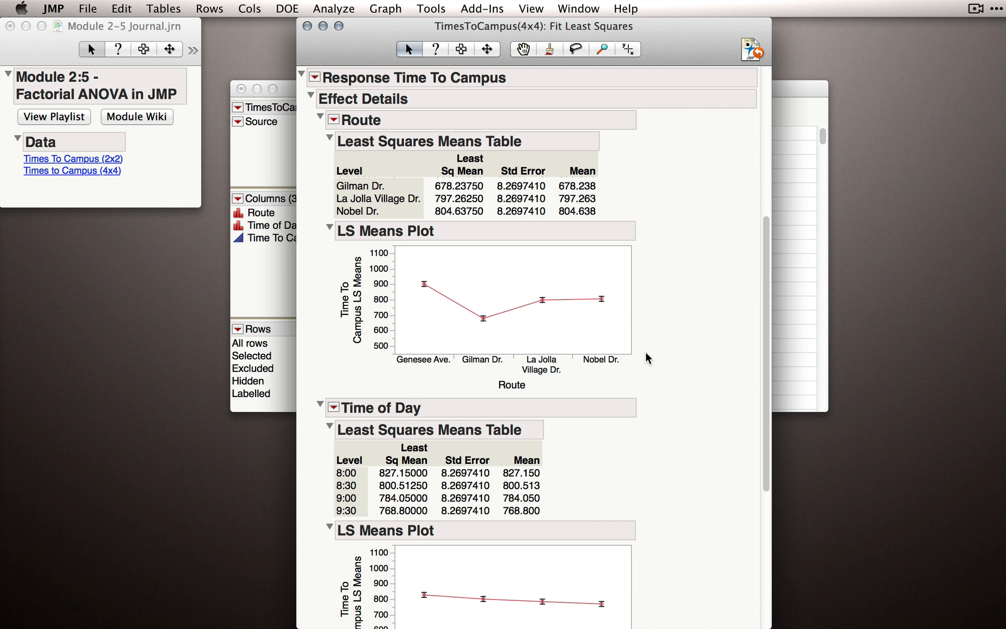
{"action": "scroll", "coordinate": [645, 351], "scroll_direction": "down", "scroll_amount": 5}
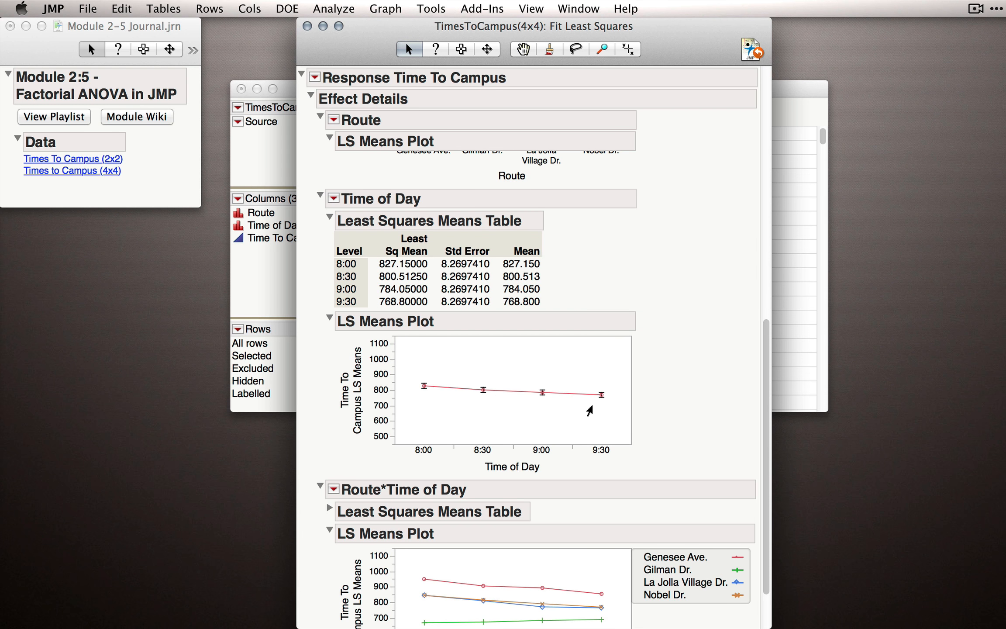
{"action": "scroll", "coordinate": [589, 407], "scroll_direction": "down", "scroll_amount": 3}
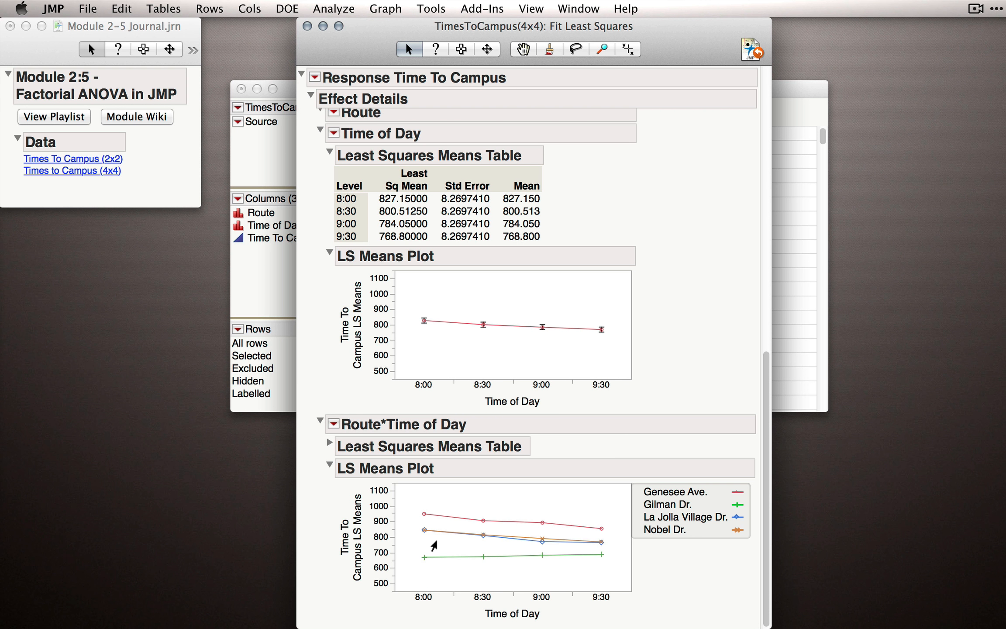
Add the Prediction Profiler to the Time To Campus report and bring it into view.
{"action": "left_click", "coordinate": [315, 77]}
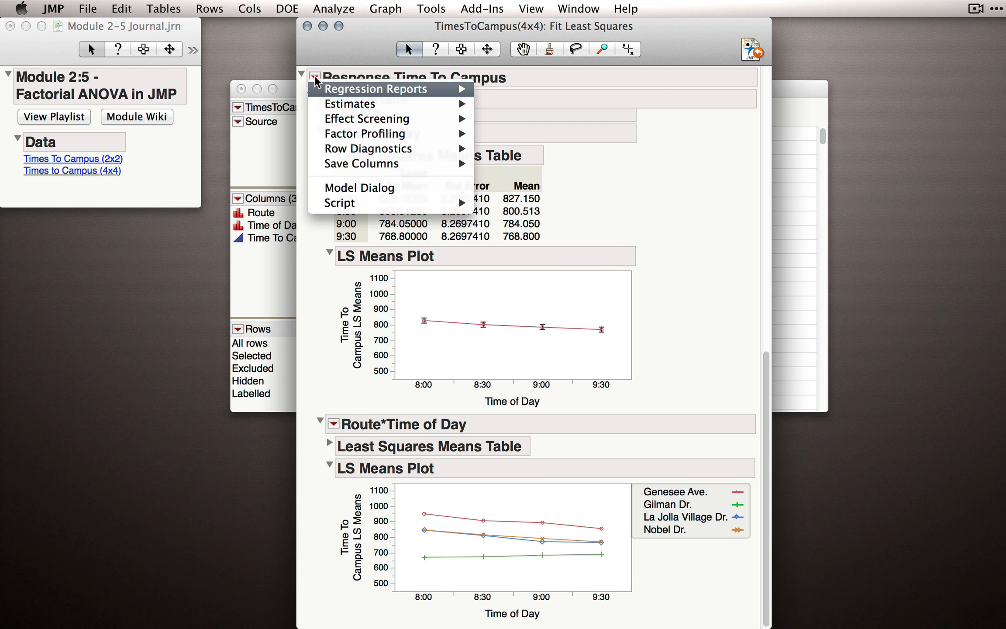
{"action": "mouse_move", "coordinate": [369, 135]}
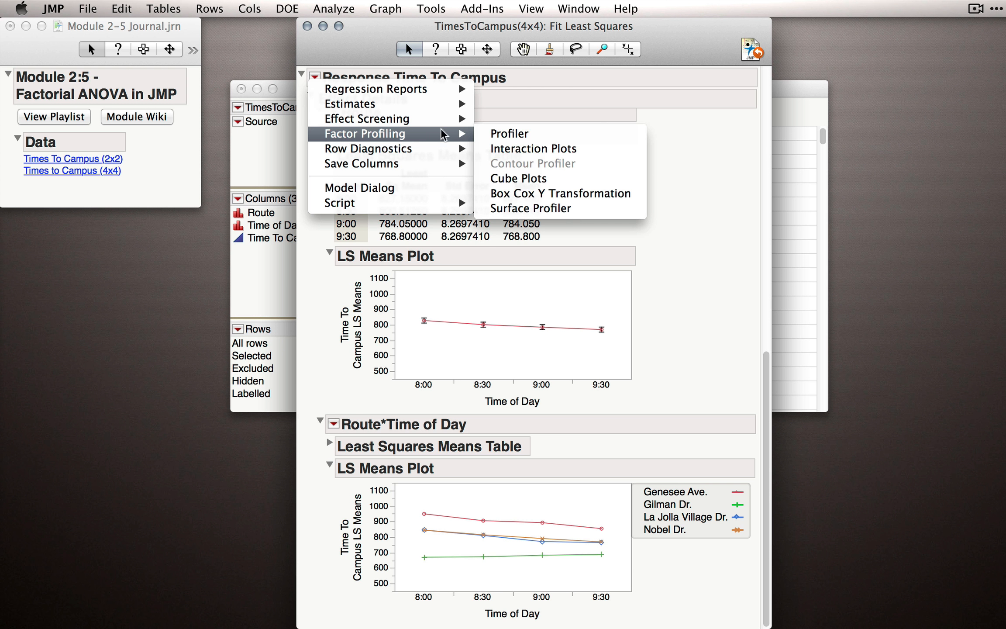
{"action": "left_click", "coordinate": [509, 134]}
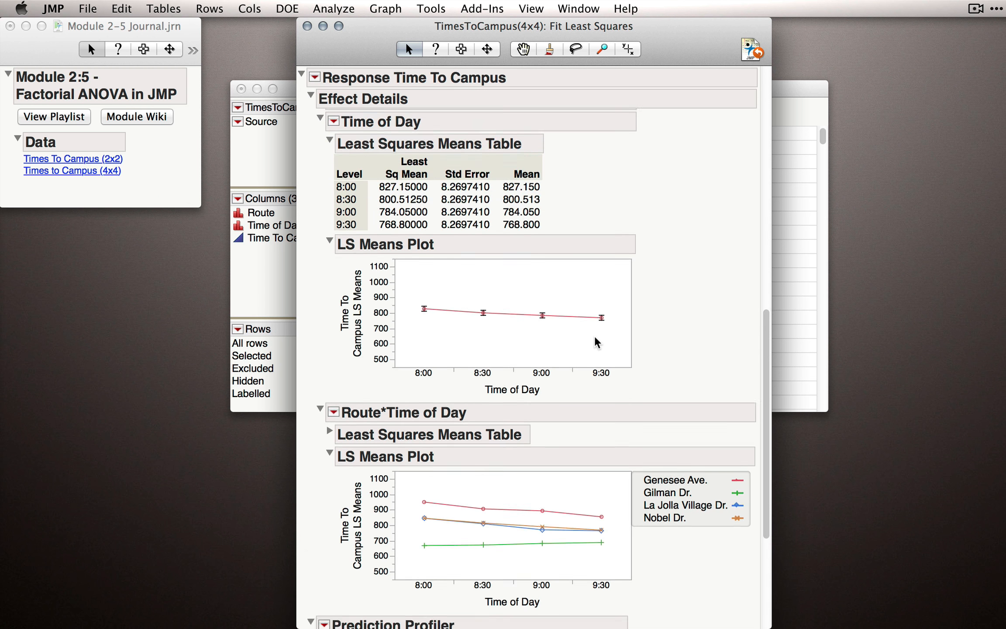
{"action": "scroll", "coordinate": [593, 338], "scroll_direction": "down", "scroll_amount": 10}
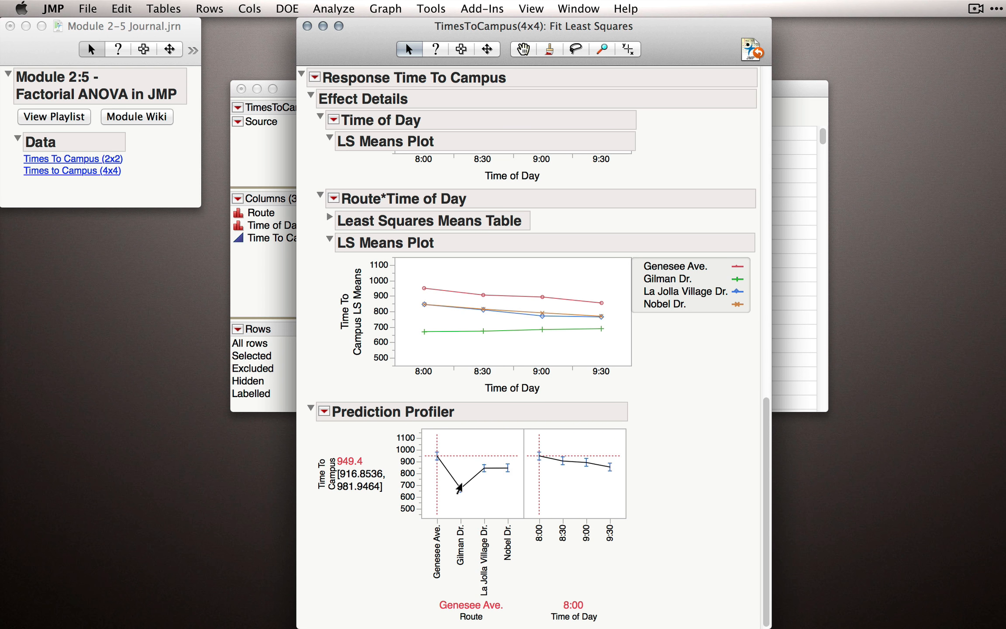
Switch the profiler's Route repeatedly among all four routes to compare their Time of Day profiles, ending on Genesee Ave. with Time of Day at 8:00.
{"action": "left_click", "coordinate": [459, 488]}
{"action": "left_click", "coordinate": [483, 469]}
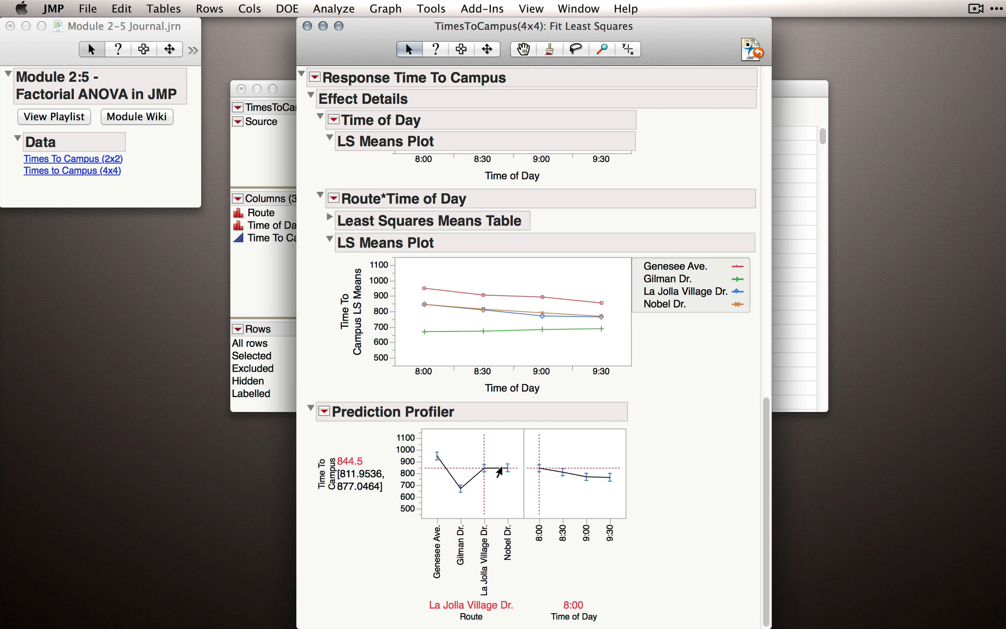
{"action": "left_click", "coordinate": [507, 468]}
{"action": "left_click", "coordinate": [483, 468]}
{"action": "left_click", "coordinate": [460, 488]}
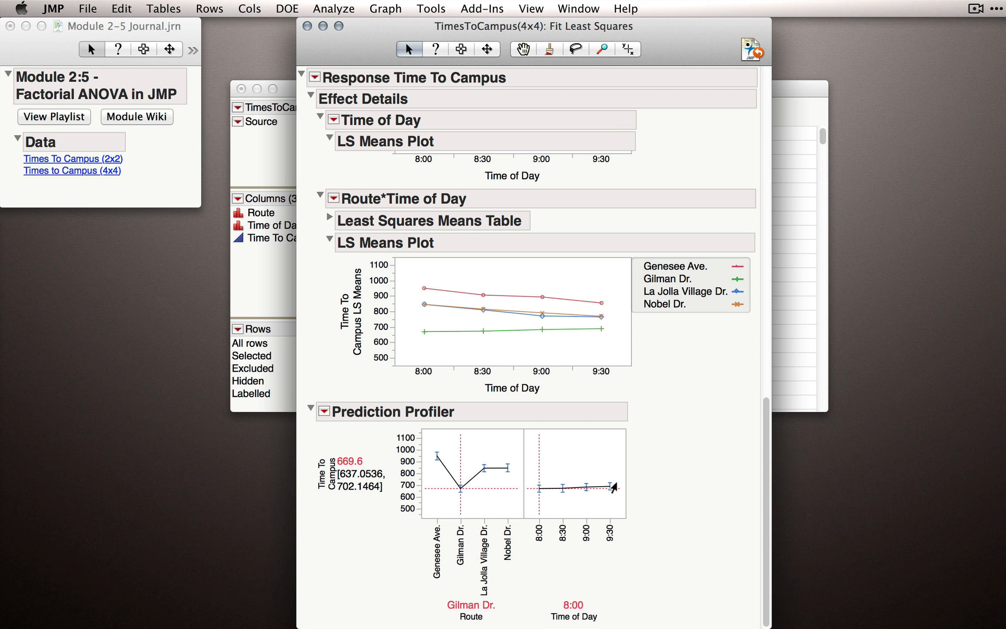
{"action": "left_click", "coordinate": [435, 459]}
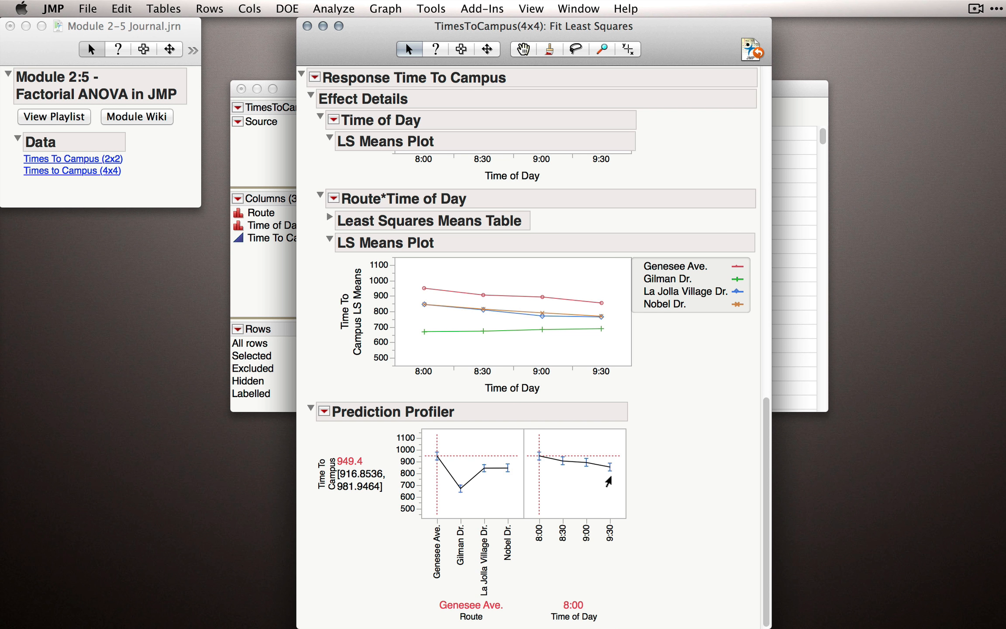
{"action": "left_click", "coordinate": [462, 490]}
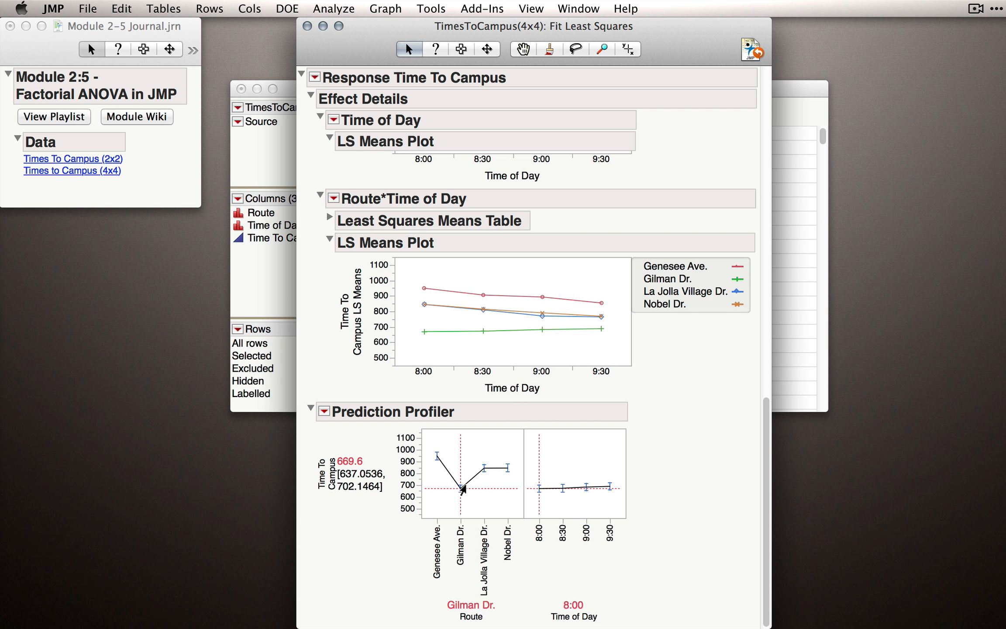
{"action": "left_click", "coordinate": [480, 473]}
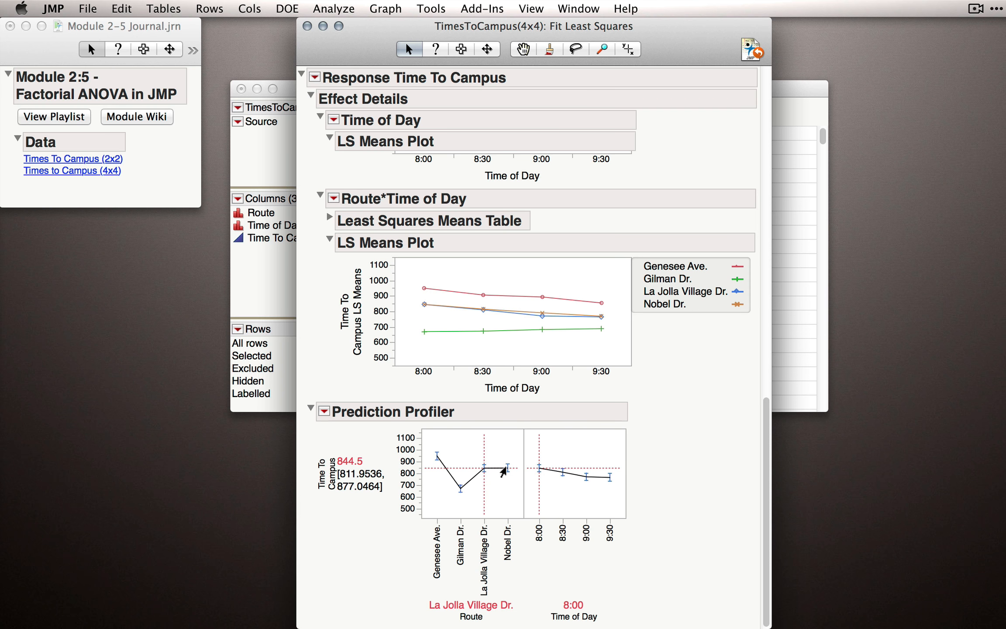
{"action": "left_click", "coordinate": [502, 473]}
{"action": "left_click", "coordinate": [486, 472]}
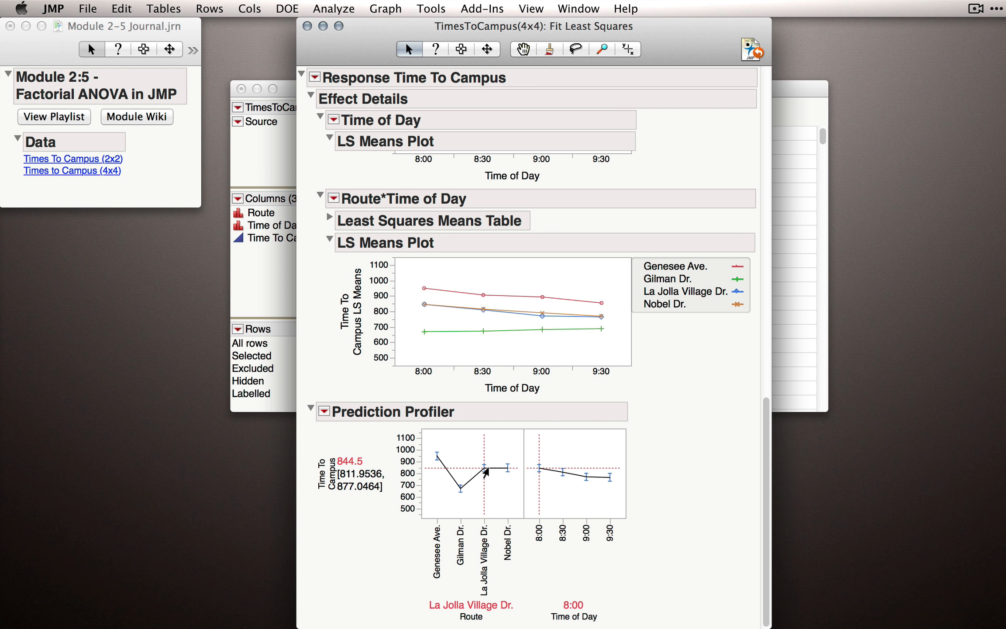
{"action": "left_click", "coordinate": [461, 488]}
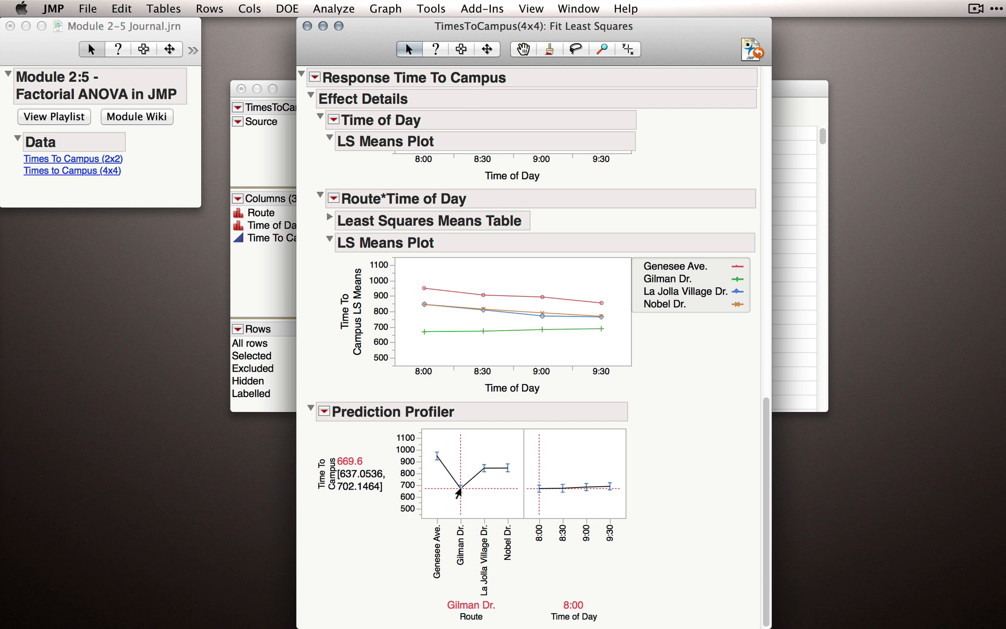
{"action": "left_click", "coordinate": [438, 462]}
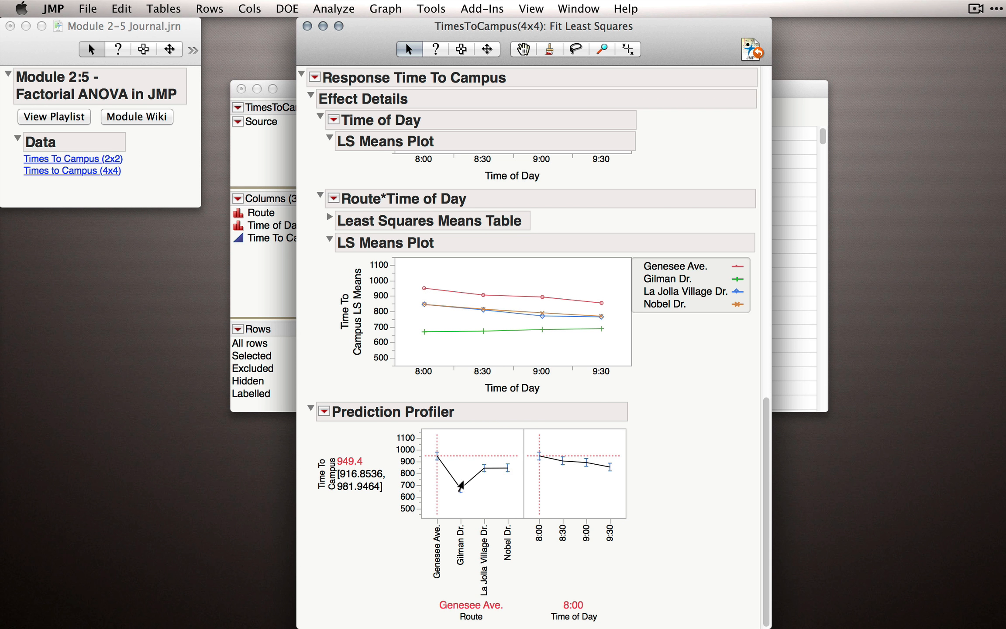
{"action": "left_click", "coordinate": [459, 488]}
{"action": "left_click", "coordinate": [483, 469]}
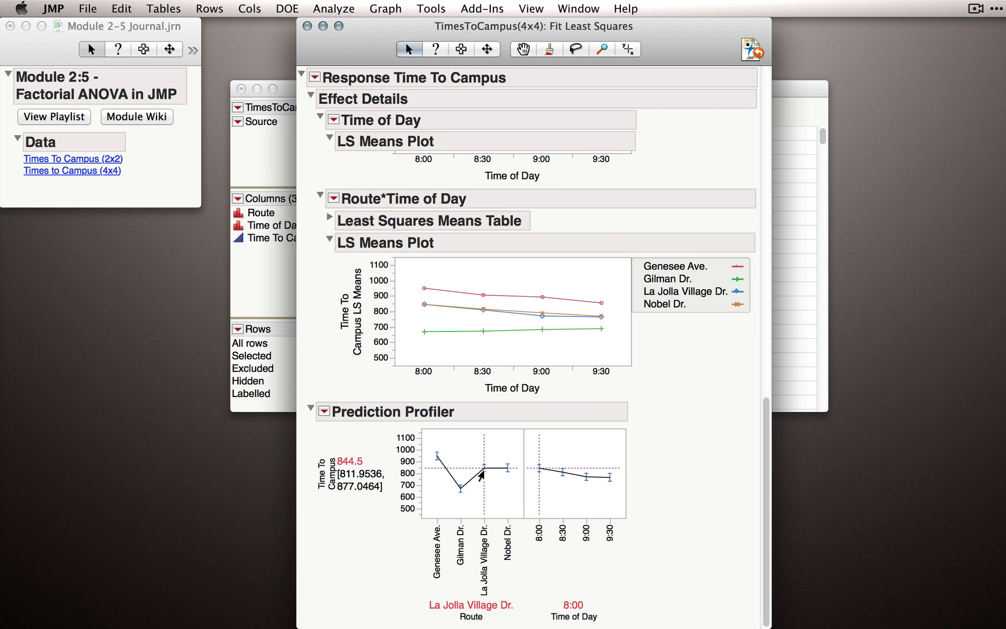
{"action": "left_click", "coordinate": [507, 472]}
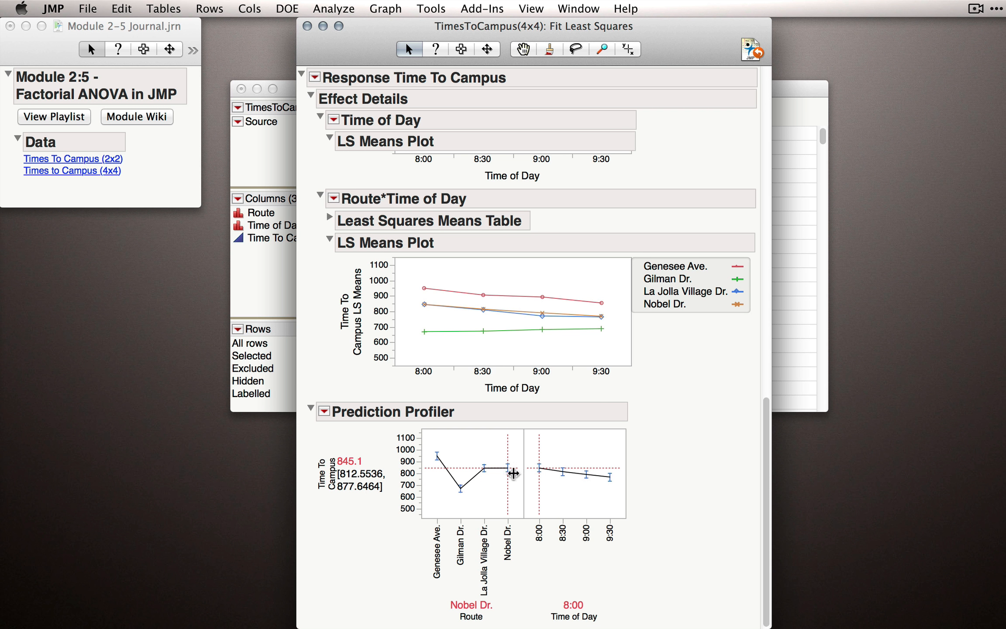
{"action": "left_click", "coordinate": [484, 474]}
{"action": "left_click", "coordinate": [460, 488]}
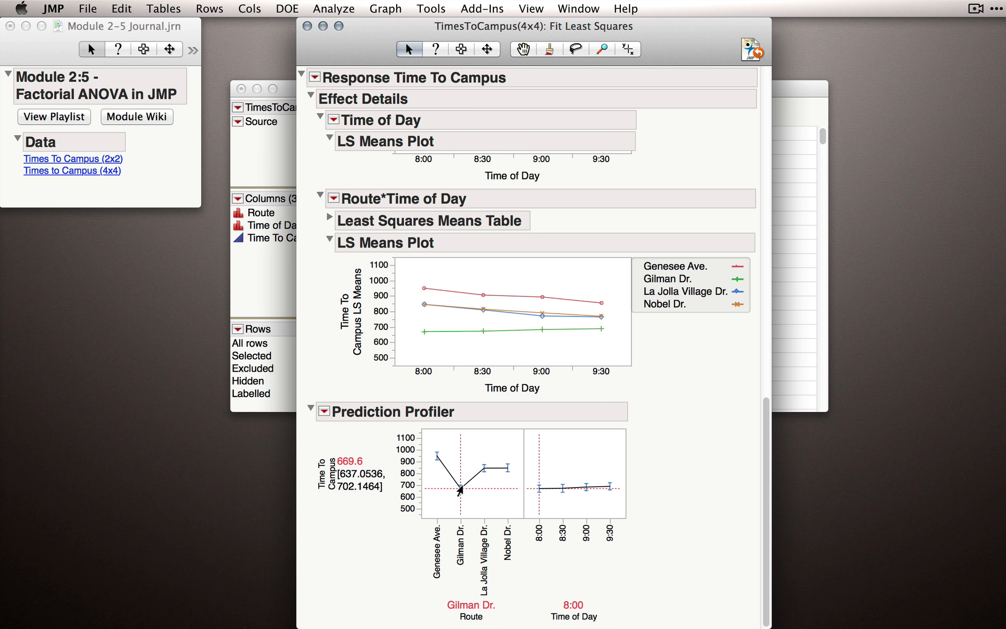
{"action": "left_click", "coordinate": [439, 465]}
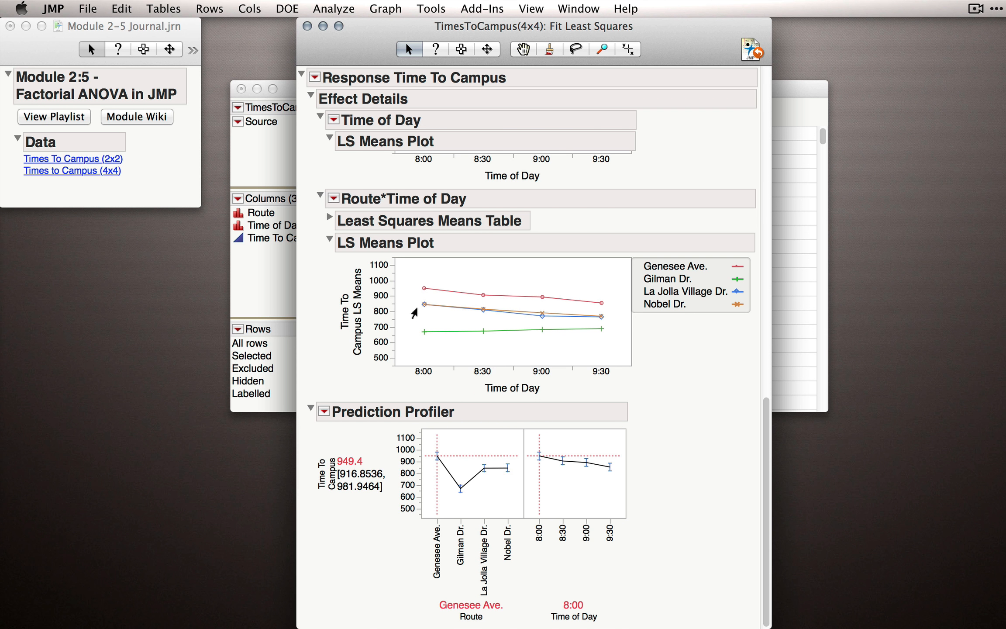
Open the analysis options for the Route*Time of Day effect.
{"action": "left_click", "coordinate": [334, 199]}
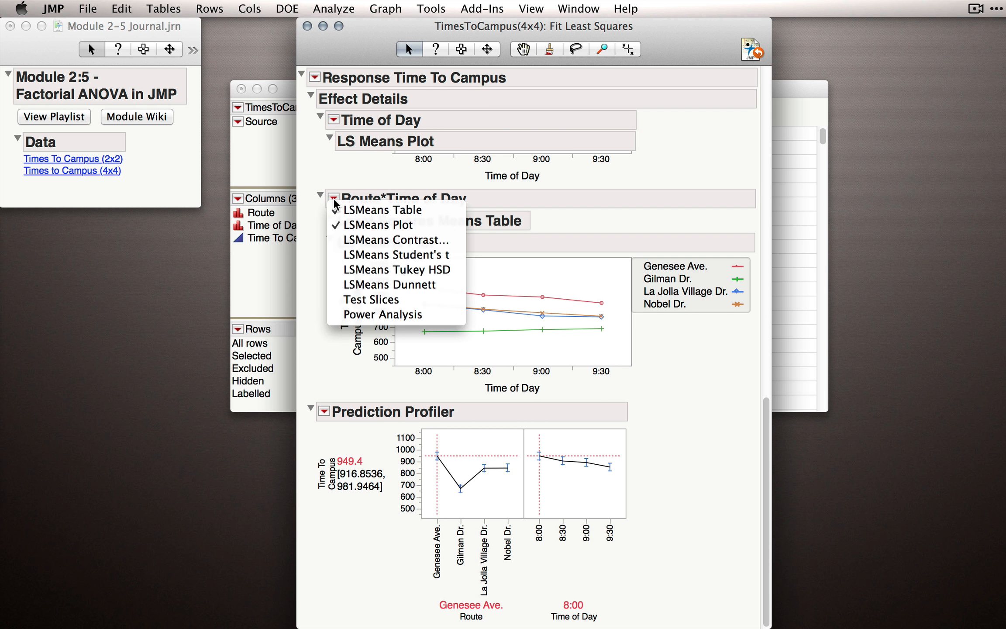